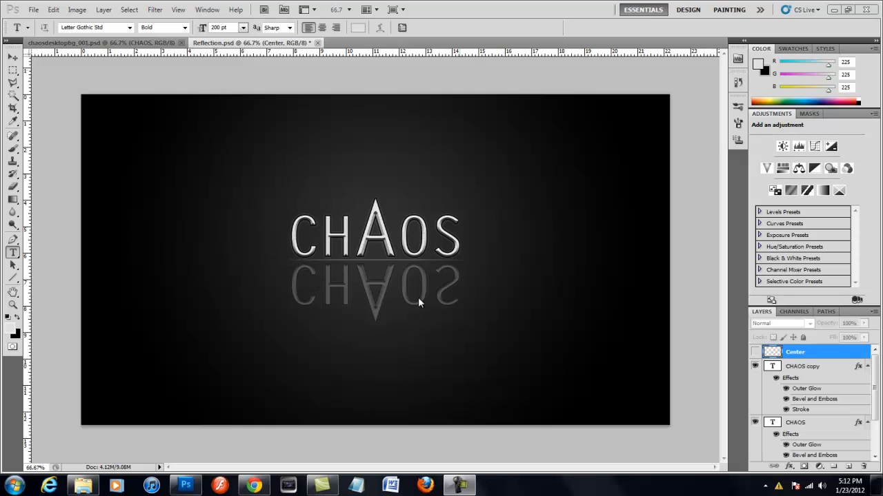
# - Create a new 1600 x 900 pixel document at 72 pixels/inch, in RGB Color with transparent background contents
pyautogui.click(35, 10)
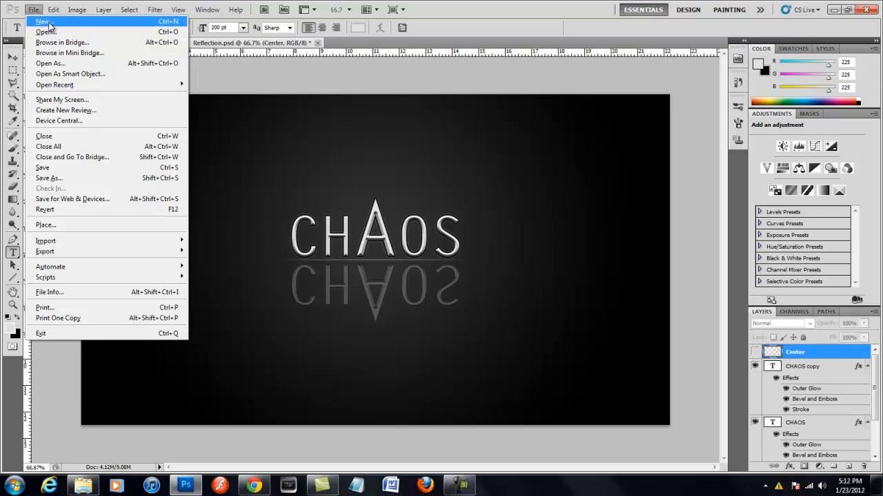
pyautogui.click(48, 23)
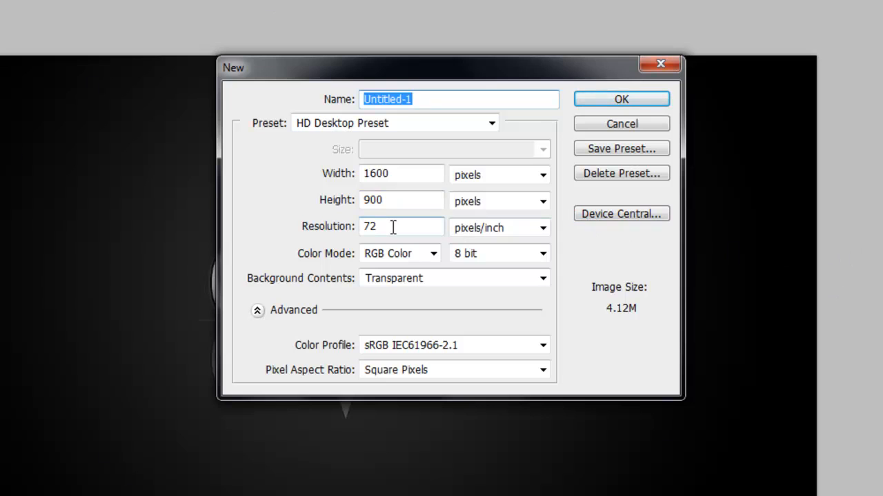
pyautogui.click(479, 229)
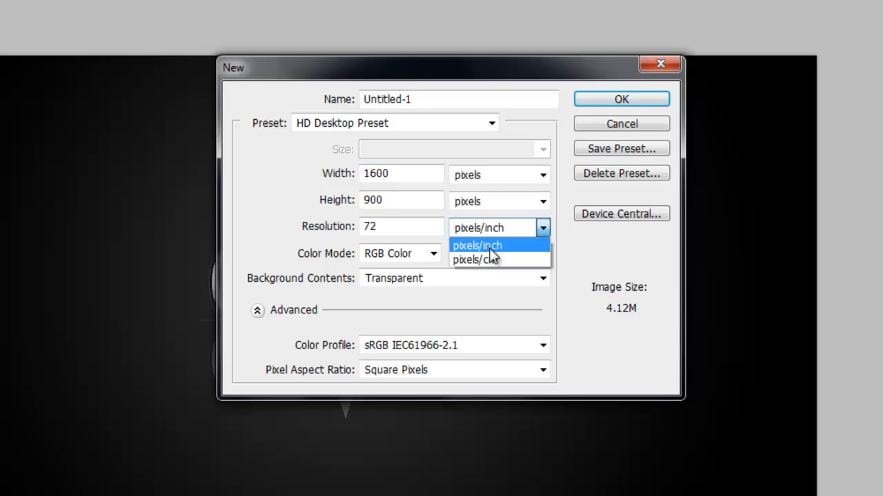
pyautogui.click(426, 223)
pyautogui.click(396, 224)
pyautogui.doubleClick(391, 225)
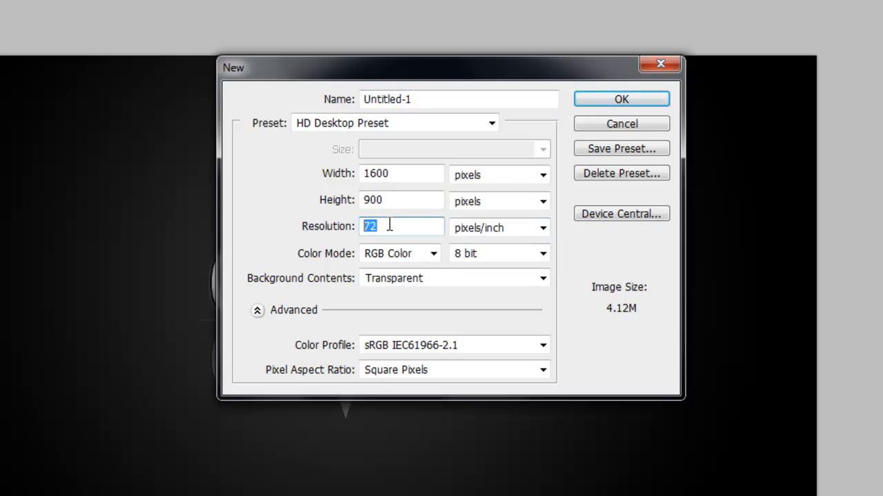
pyautogui.click(390, 226)
pyautogui.doubleClick(369, 221)
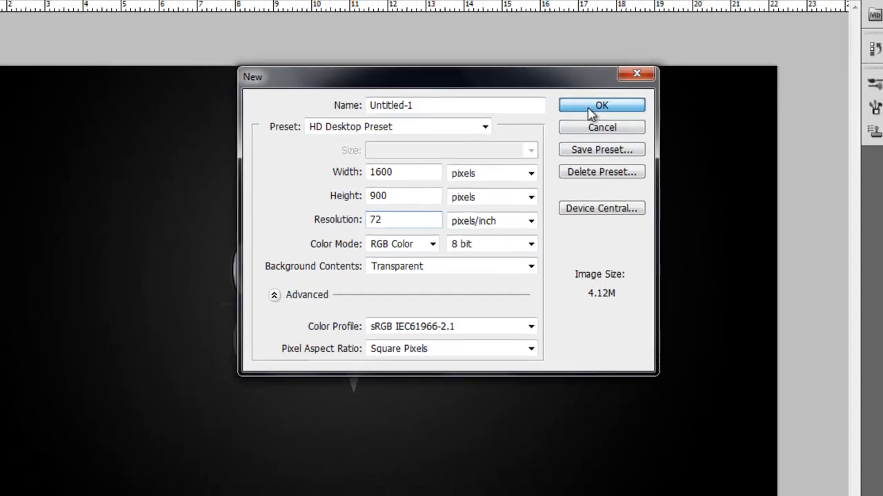
pyautogui.click(619, 98)
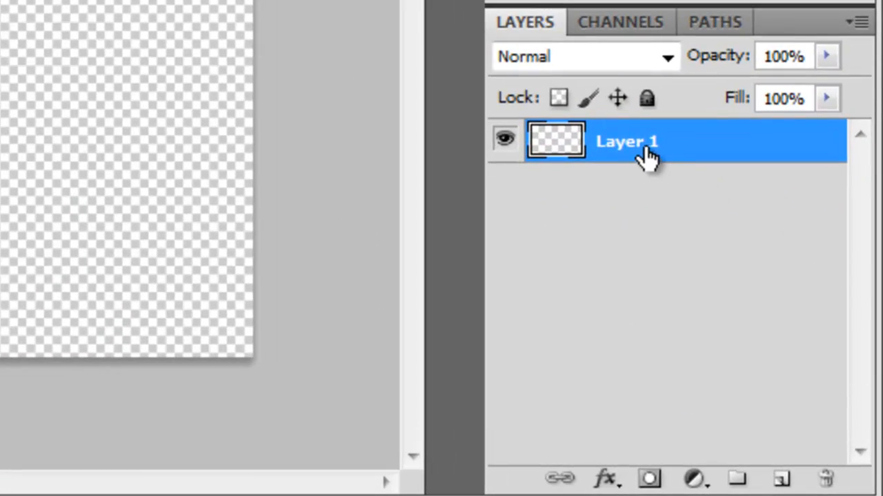
# - Rename the document's only layer as Background
pyautogui.doubleClick(648, 156)
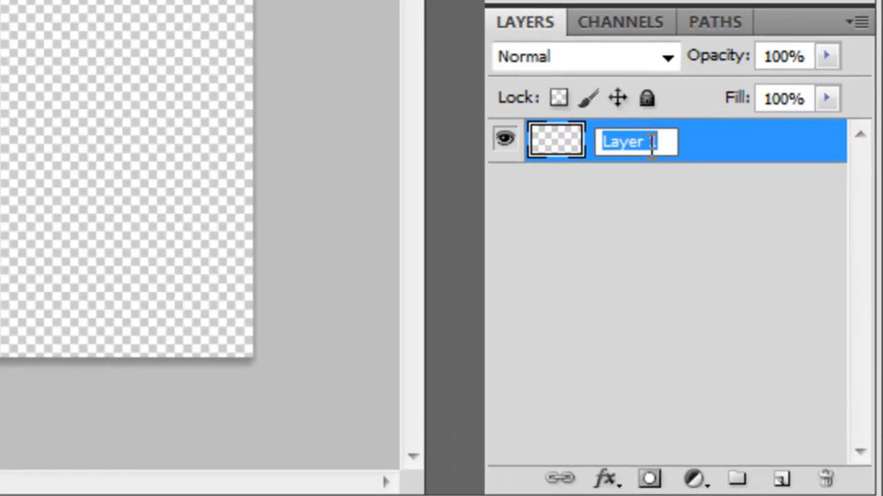
pyautogui.write('Backg')
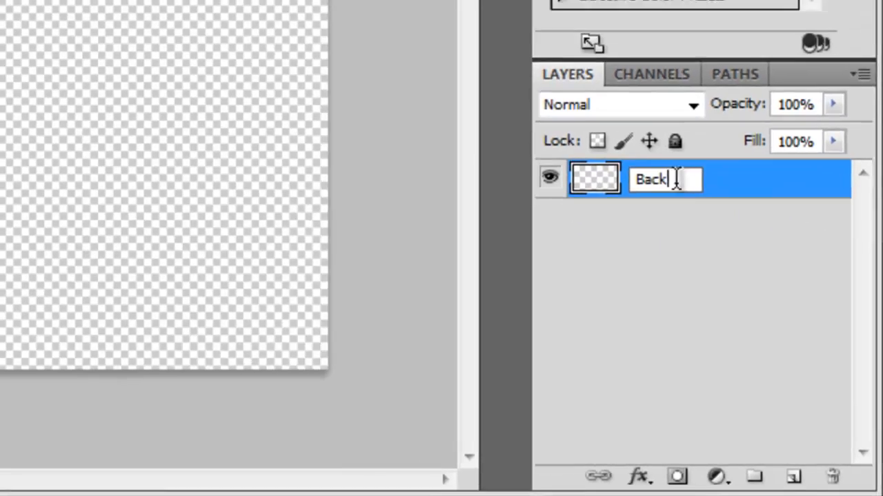
pyautogui.write('round')
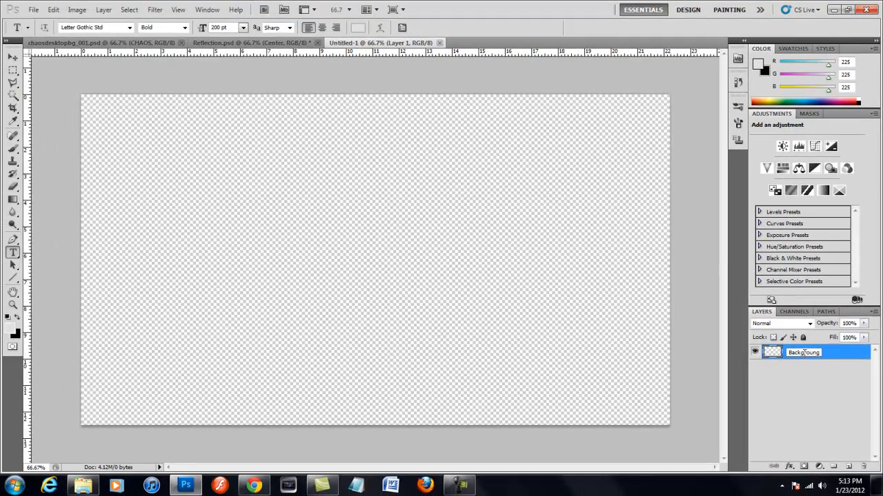
pyautogui.press('Return')
# - Fill the Background layer with a radial gradient from dark grey 3b3b3b to black, running from the canvas centre towards the upper-right corner
pyautogui.click(13, 199)
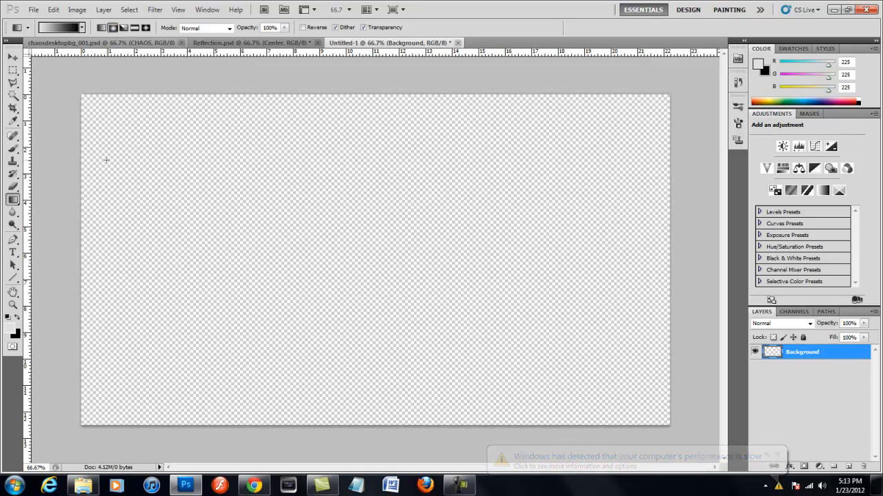
pyautogui.click(15, 333)
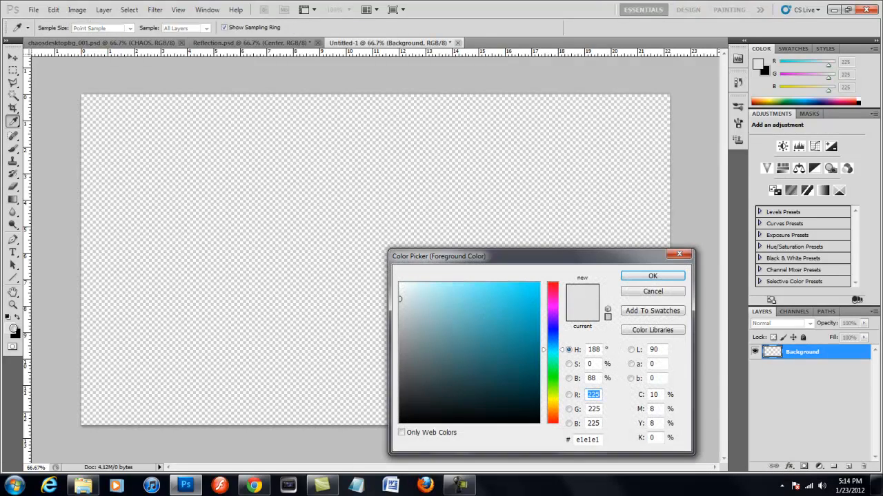
pyautogui.moveTo(444, 346); pyautogui.dragTo(392, 390)
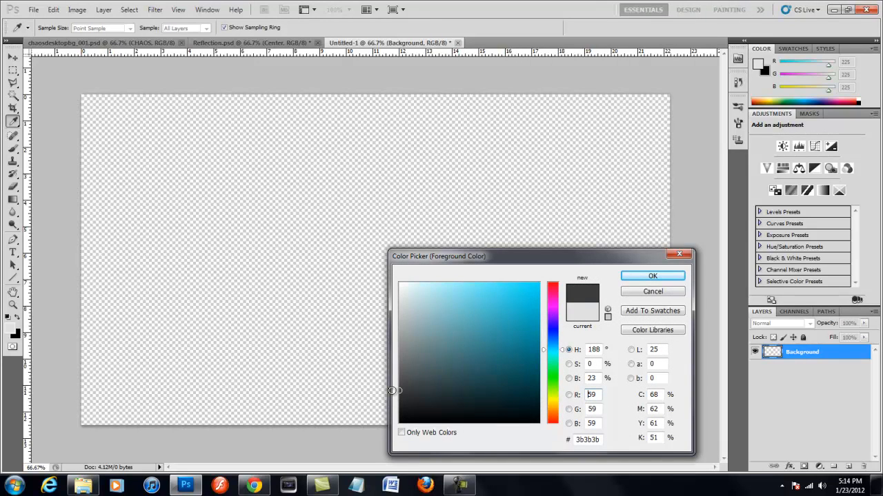
pyautogui.click(648, 276)
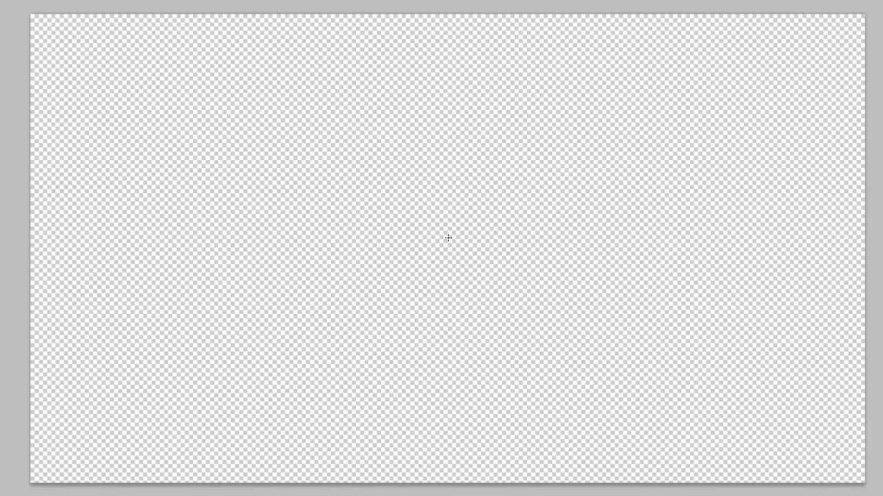
pyautogui.moveTo(448, 238); pyautogui.dragTo(811, 57)
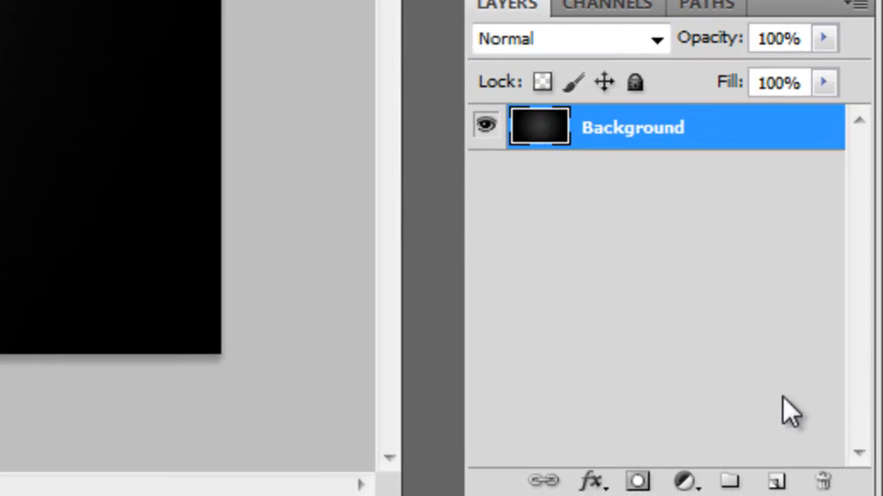
# - Add a new layer above Background and name it Line
pyautogui.click(775, 481)
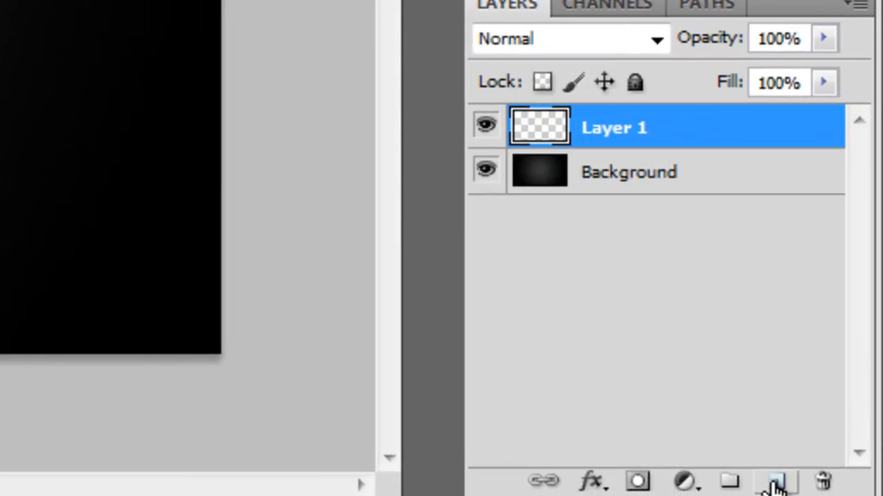
pyautogui.doubleClick(628, 133)
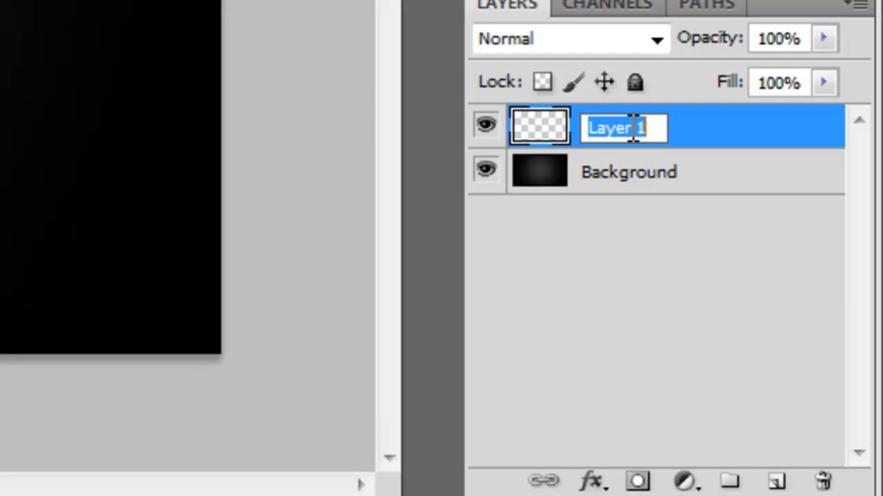
pyautogui.write('Line')
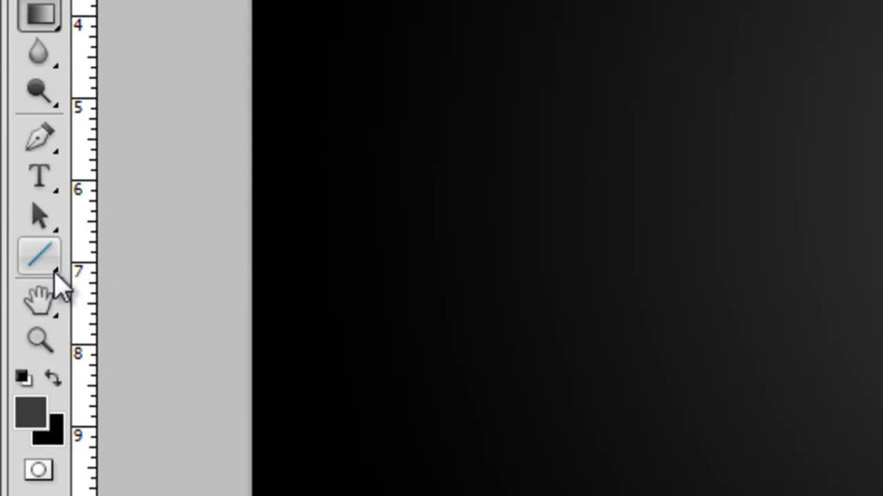
# - Draw a light grey (dcdcdc) horizontal line about 2 inches long and 2 px thick across the canvas centre
pyautogui.click(38, 270)
pyautogui.click(31, 412)
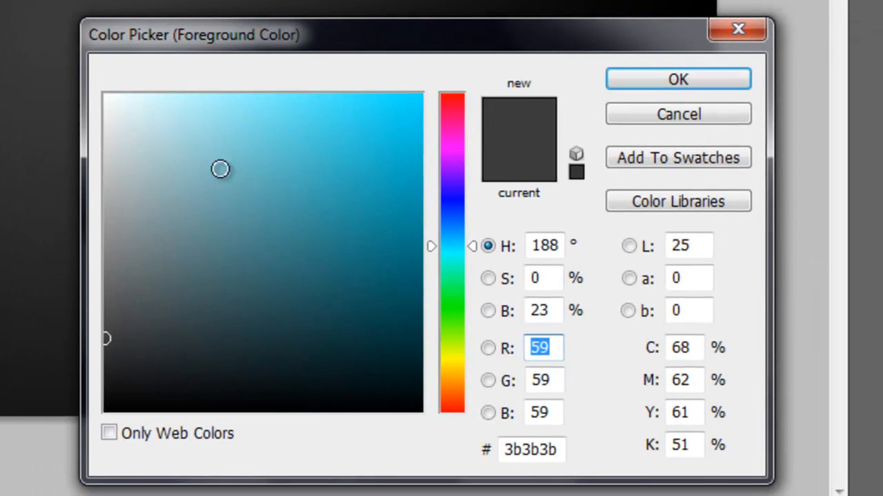
pyautogui.moveTo(165, 226)
pyautogui.mouseDown()
pyautogui.moveTo(60, 230)
pyautogui.moveTo(8, 138)
pyautogui.mouseUp()
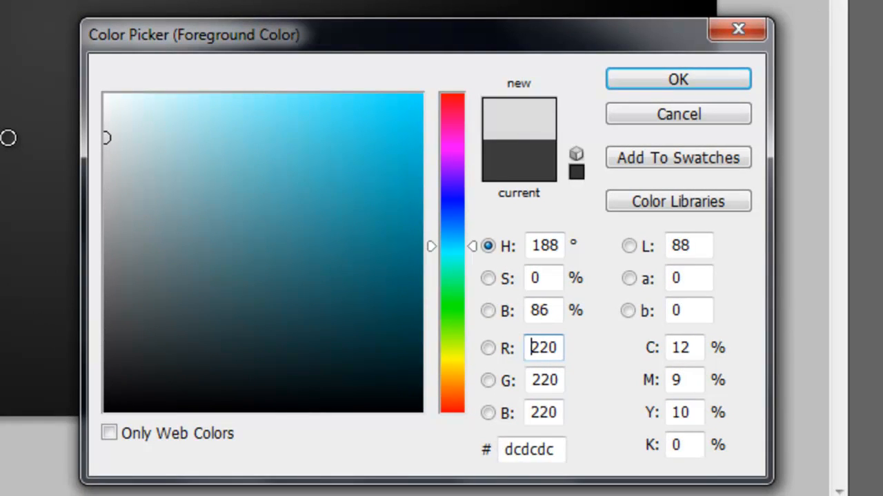
pyautogui.click(633, 75)
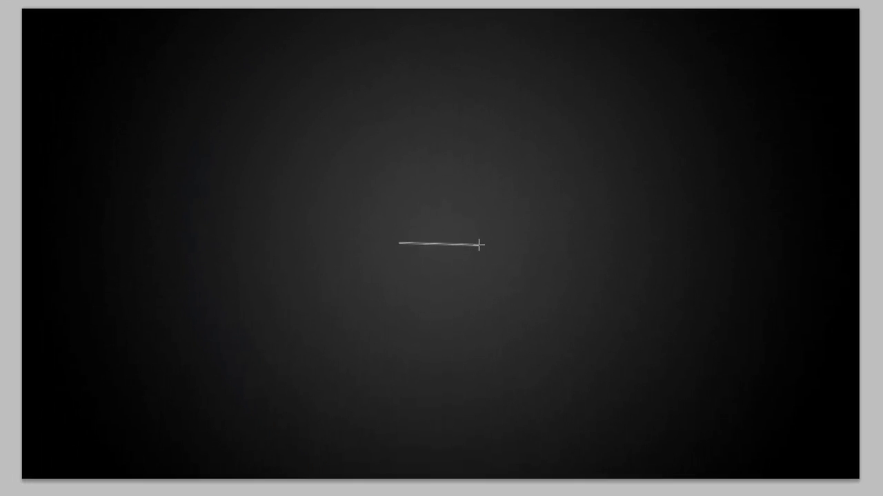
pyautogui.moveTo(480, 244); pyautogui.dragTo(480, 243)
pyautogui.moveTo(480, 244); pyautogui.dragTo(479, 242)
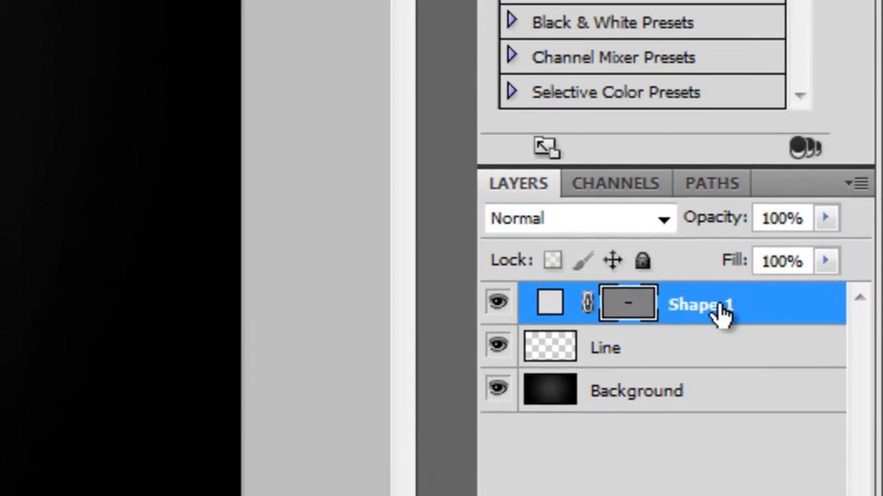
# - Rasterize the line's shape layer and merge it down into the Line layer
pyautogui.rightClick(717, 134)
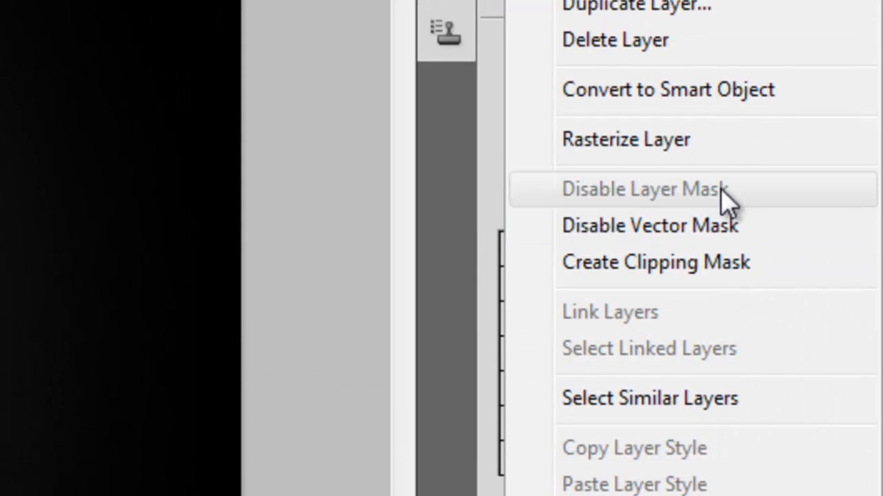
pyautogui.click(721, 150)
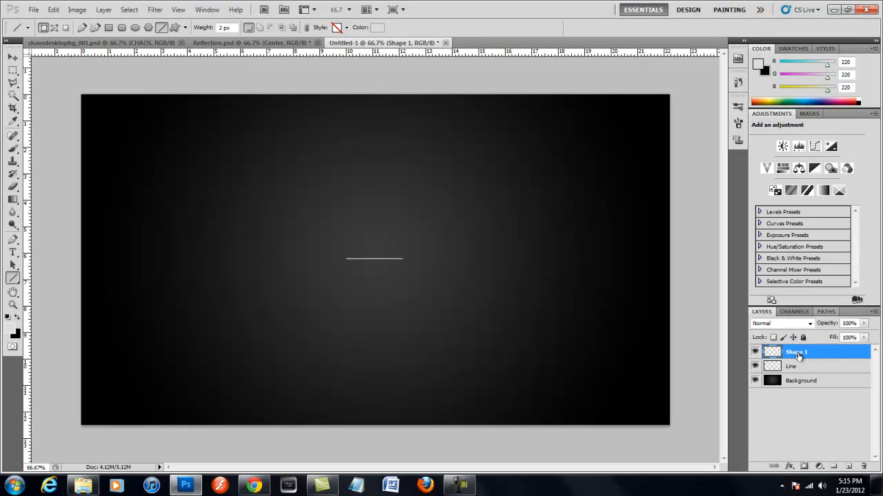
pyautogui.hotkey('ctrl', 'e')
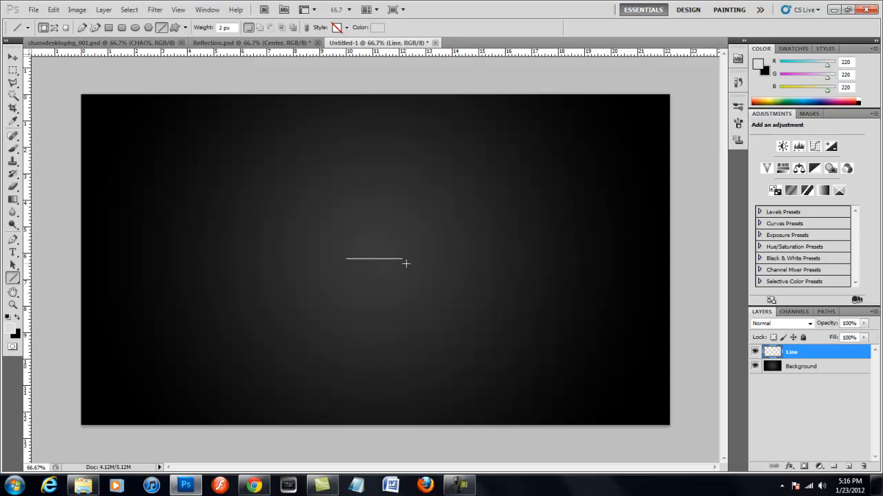
# - Check the finished Reflection.psd design, and apply a Motion Blur to the new document's line at angle 0 and distance 400 pixels
pyautogui.click(207, 43)
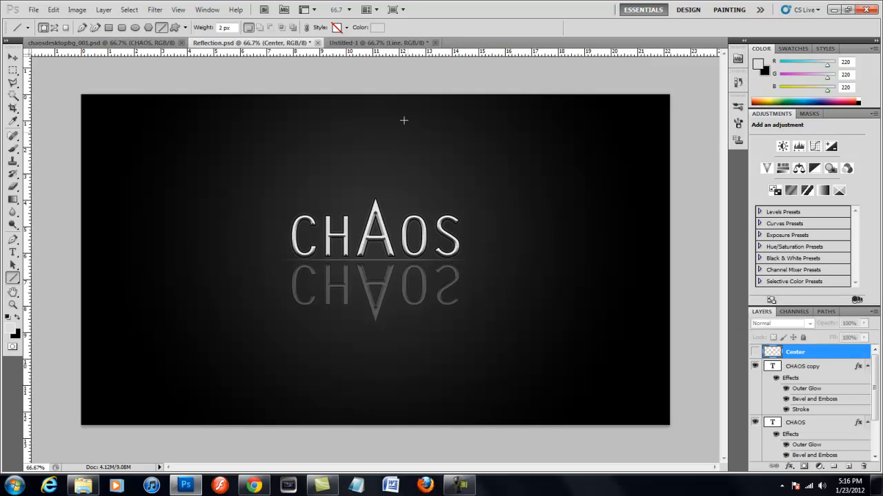
pyautogui.click(362, 44)
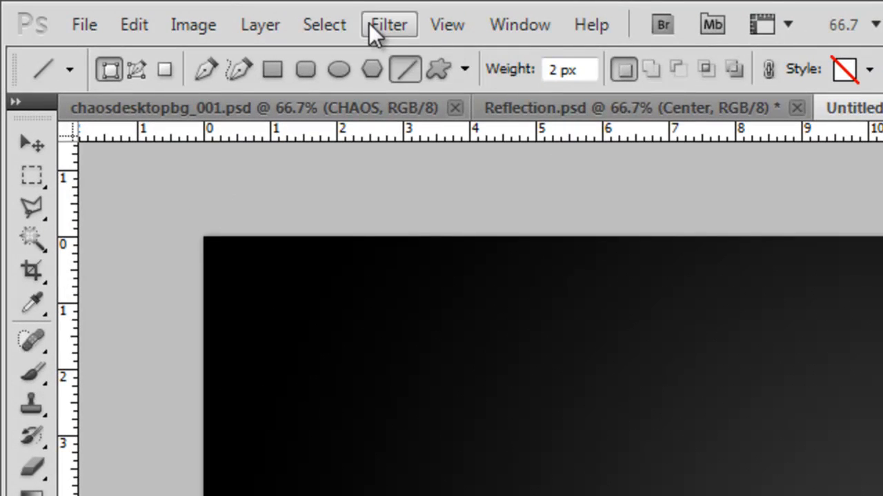
pyautogui.click(376, 25)
pyautogui.moveTo(439, 276)
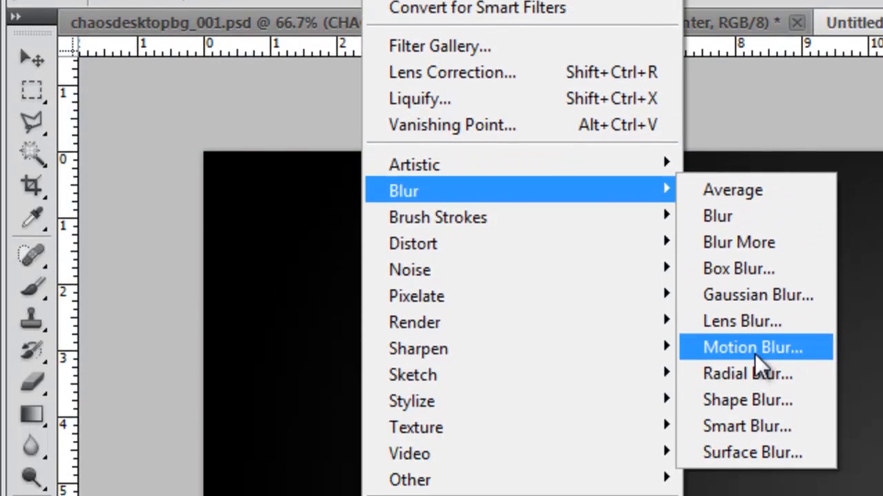
pyautogui.click(752, 434)
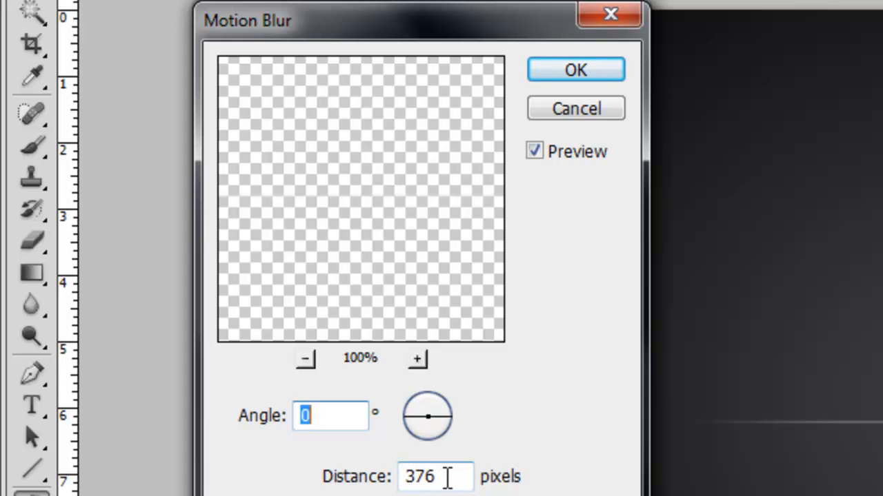
pyautogui.press('Tab')
pyautogui.write('400')
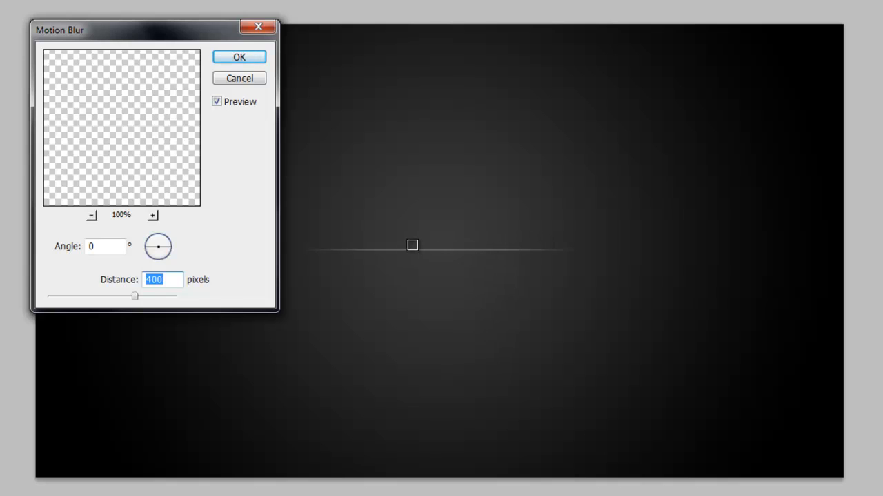
pyautogui.click(239, 58)
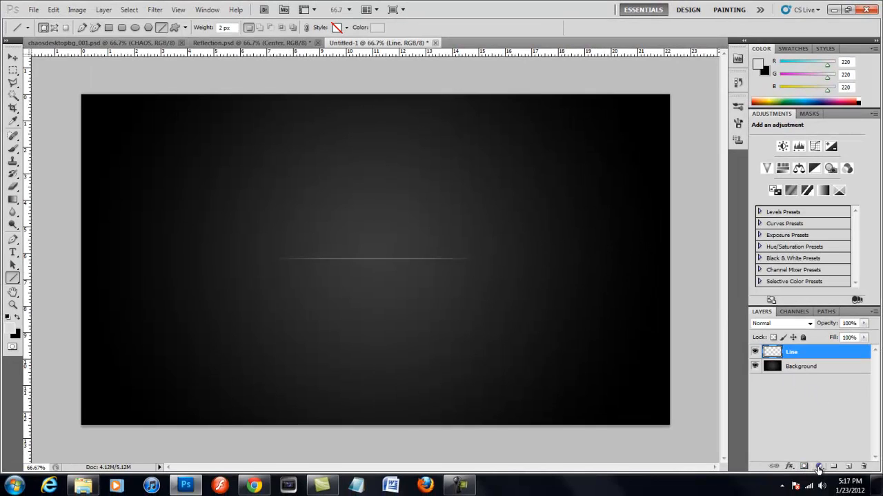
# - Add the text CHAOS in 150 pt Letter Gothic Std Bold and place it centred just above the blurred line
pyautogui.click(12, 239)
pyautogui.click(12, 253)
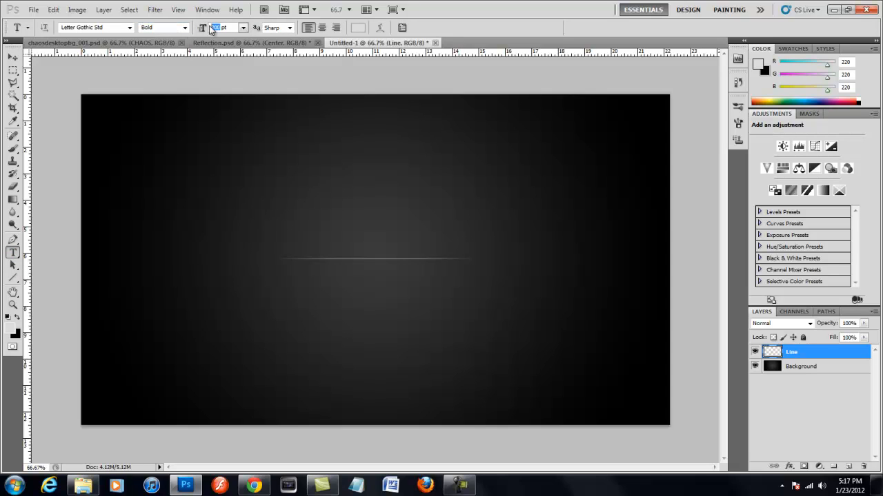
pyautogui.write('150')
pyautogui.press('Return')
pyautogui.click(307, 69)
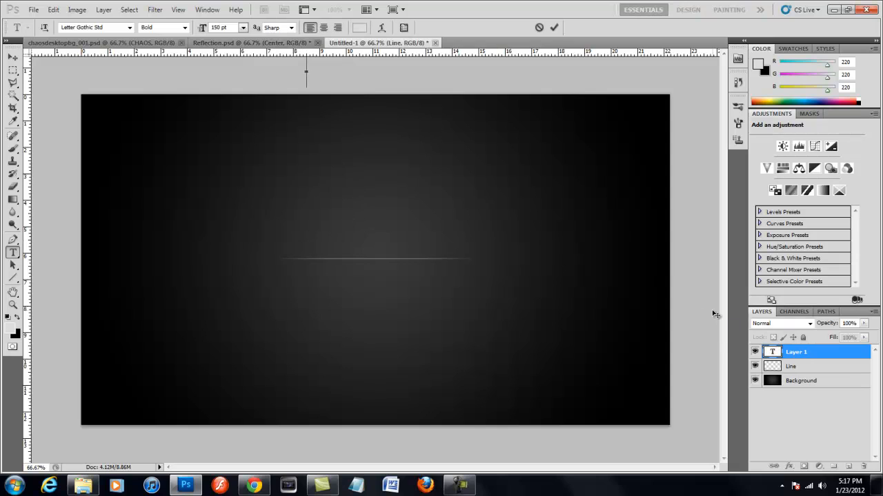
pyautogui.write('CHAOS')
pyautogui.press('ctrl')
pyautogui.moveTo(372, 71); pyautogui.dragTo(378, 261)
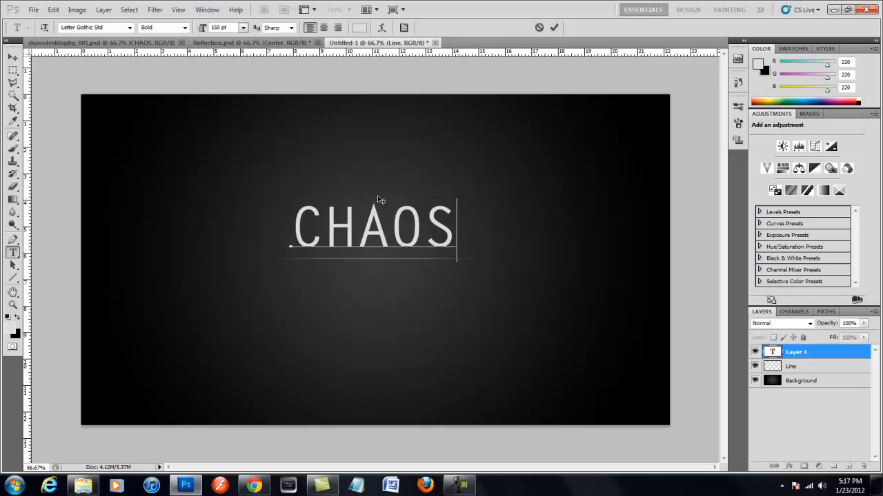
# - Set the font size of the letter A in the CHAOS text to 200 pt
pyautogui.moveTo(387, 226); pyautogui.dragTo(359, 227)
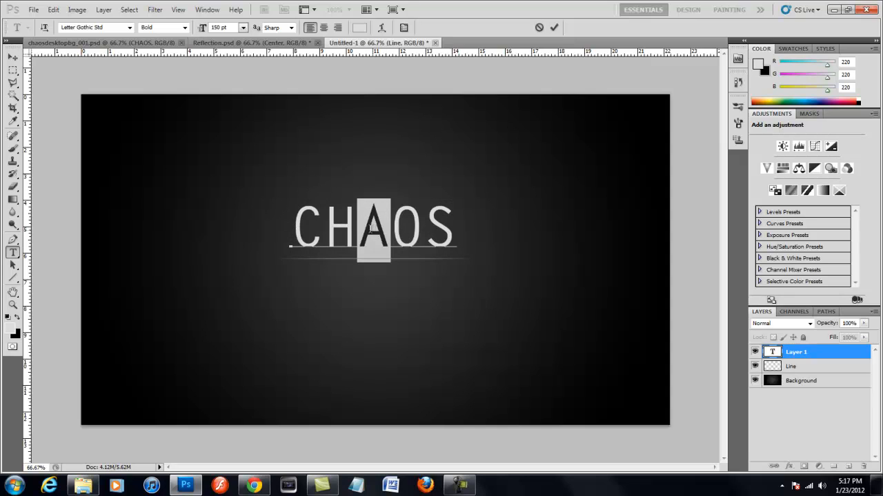
pyautogui.doubleClick(218, 27)
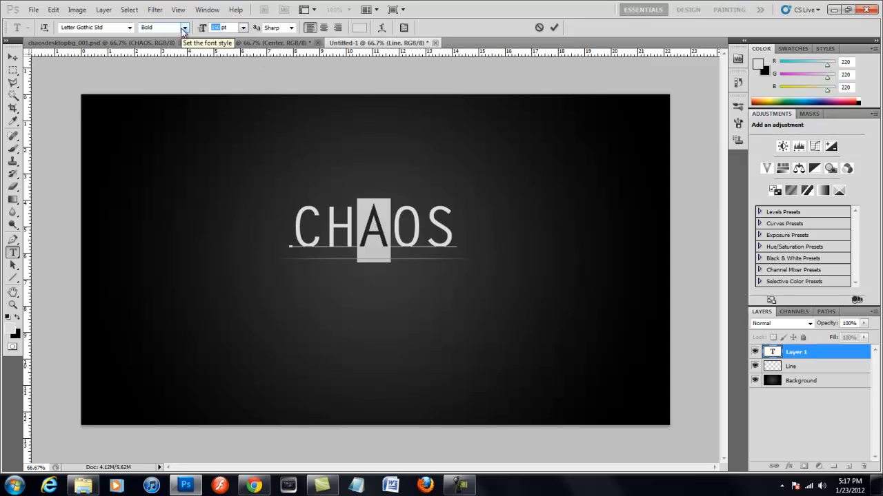
pyautogui.write('200')
pyautogui.press('Return')
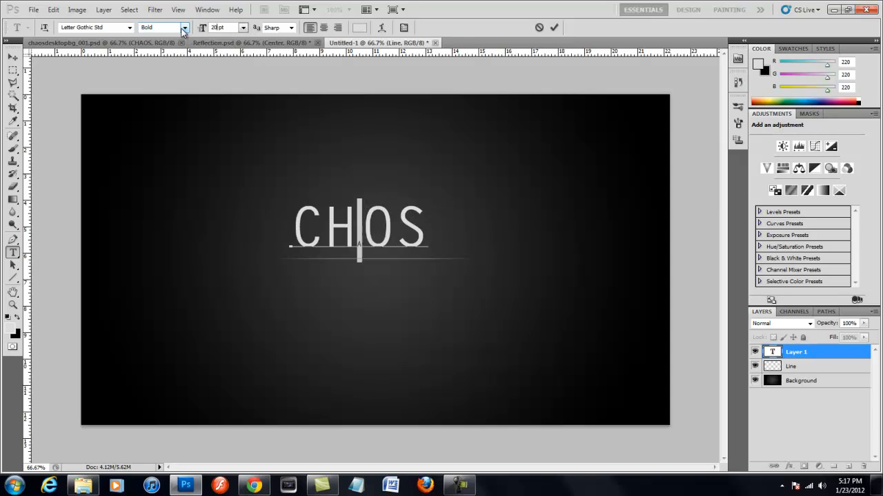
pyautogui.click(468, 228)
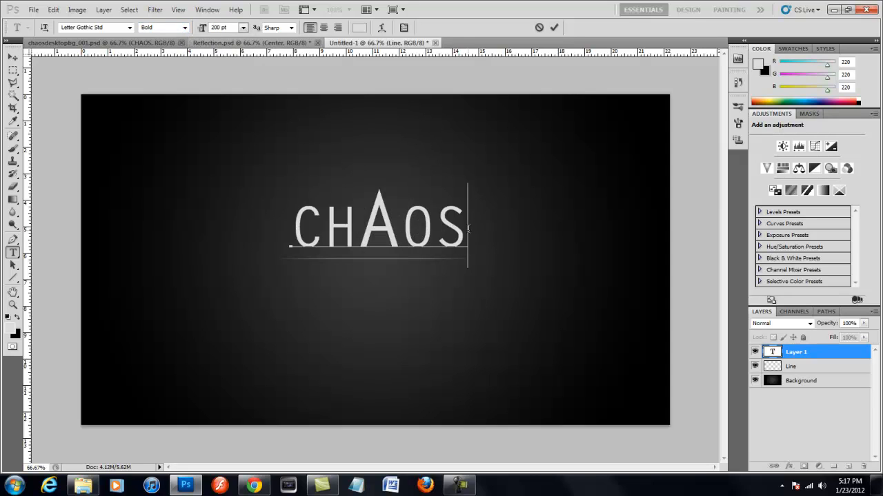
# - Commit the CHAOS text edit and move the title so it sits centred directly on top of the blurred line
pyautogui.moveTo(468, 229); pyautogui.dragTo(299, 209)
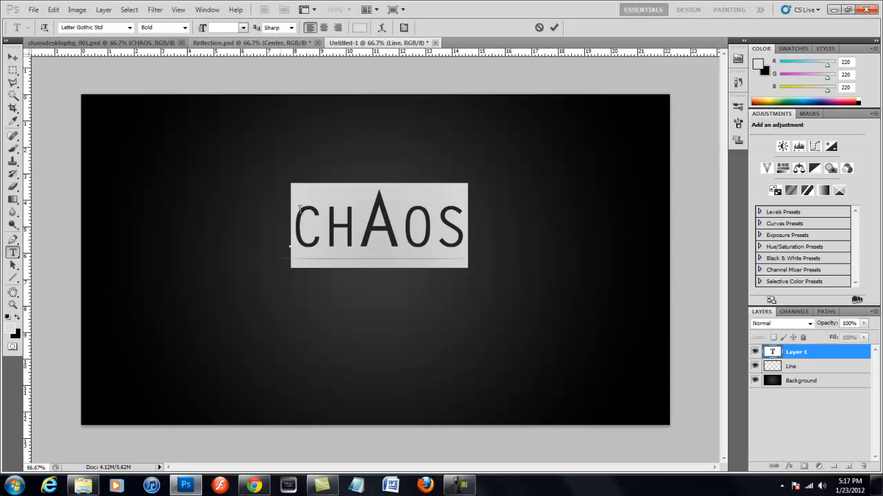
pyautogui.click(471, 241)
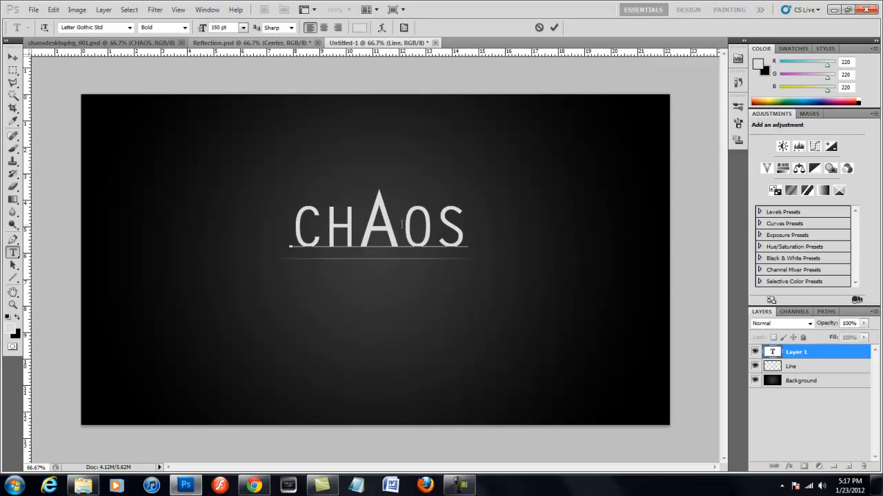
pyautogui.hotkey('ctrl', 'Return')
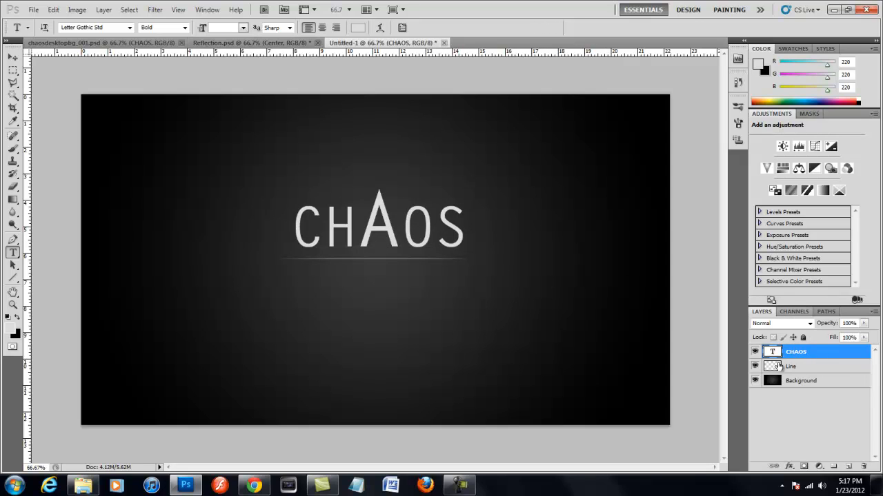
pyautogui.moveTo(412, 246); pyautogui.dragTo(403, 254)
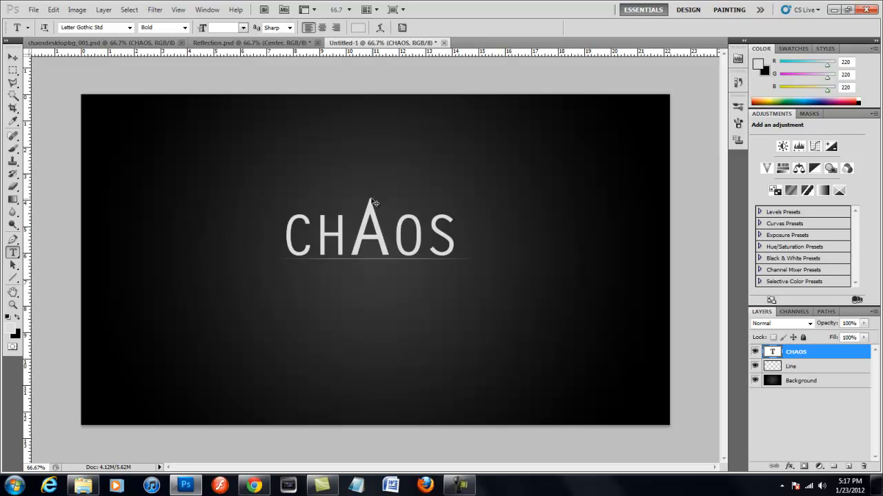
pyautogui.moveTo(372, 202); pyautogui.dragTo(375, 201)
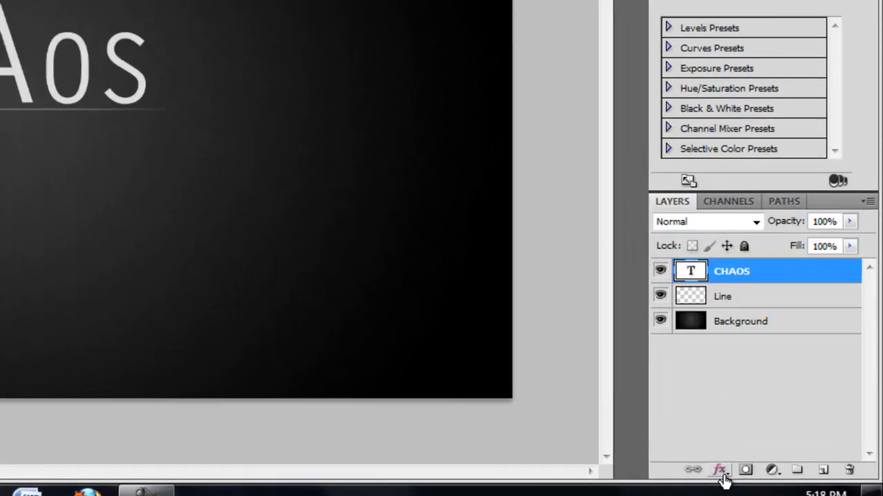
# - Add a 3 px outside Stroke in dark grey (212121) to the CHAOS layer with the Overlay blend mode
pyautogui.click(789, 466)
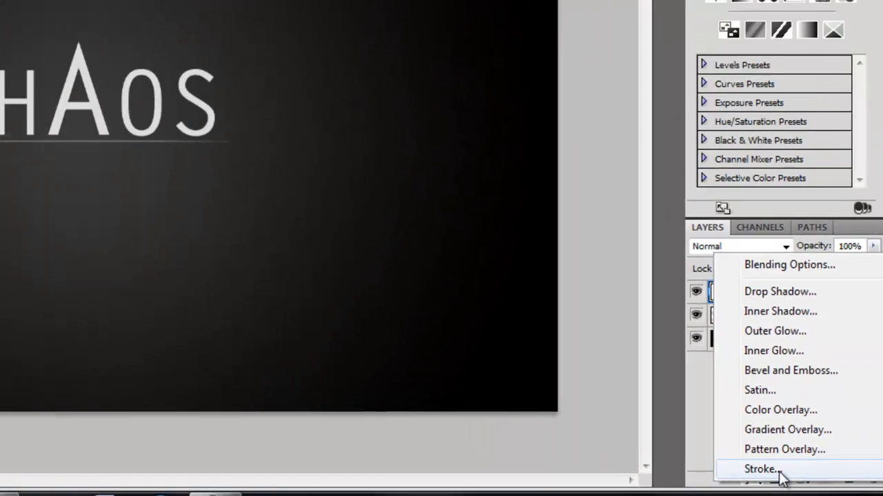
pyautogui.click(779, 474)
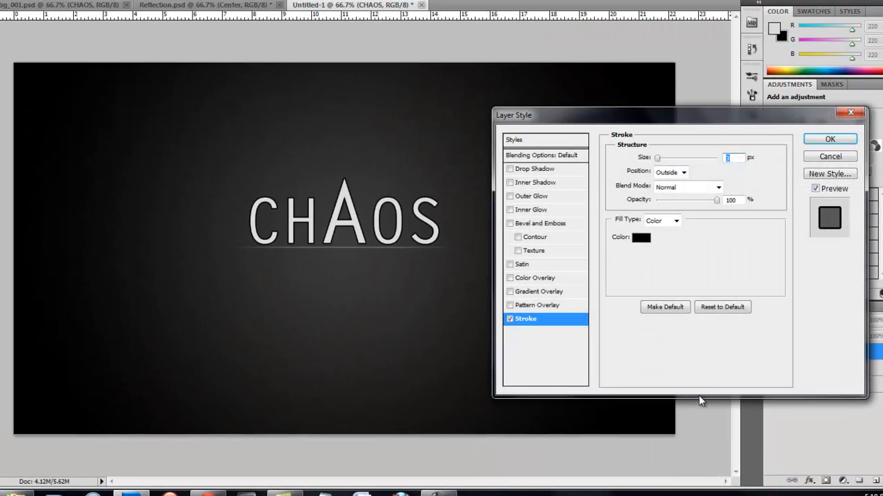
pyautogui.click(641, 237)
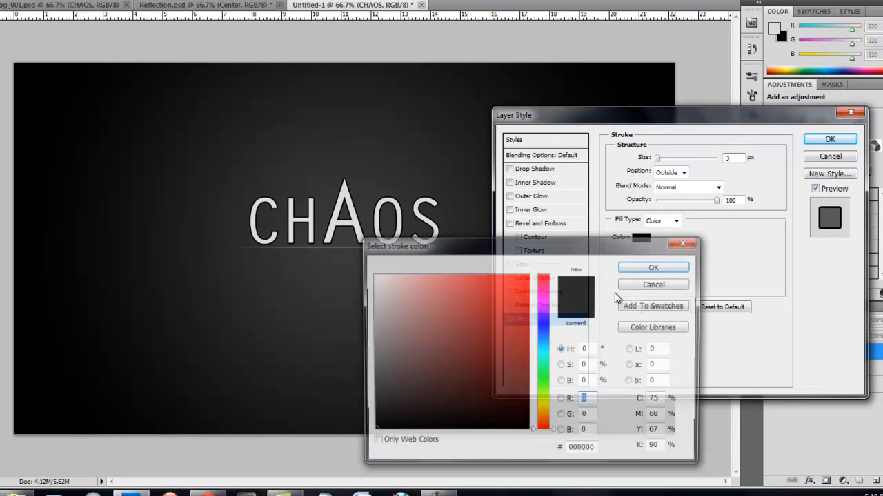
pyautogui.moveTo(398, 393); pyautogui.dragTo(353, 409)
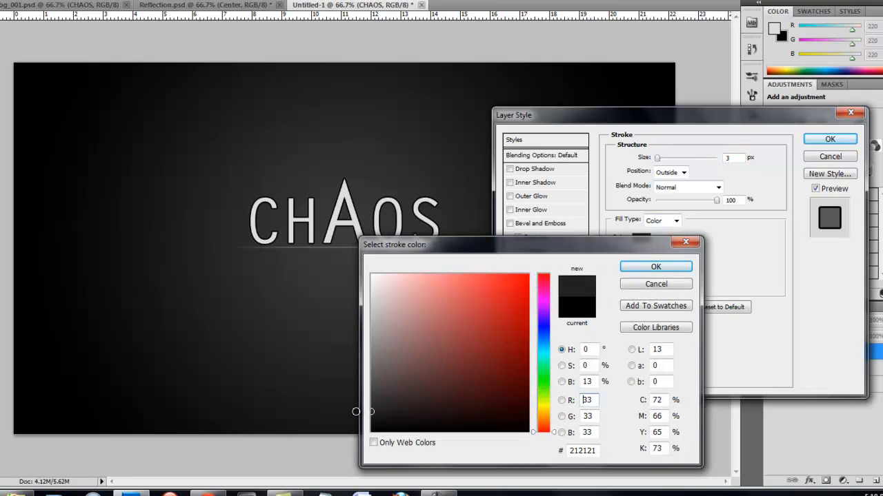
pyautogui.click(637, 271)
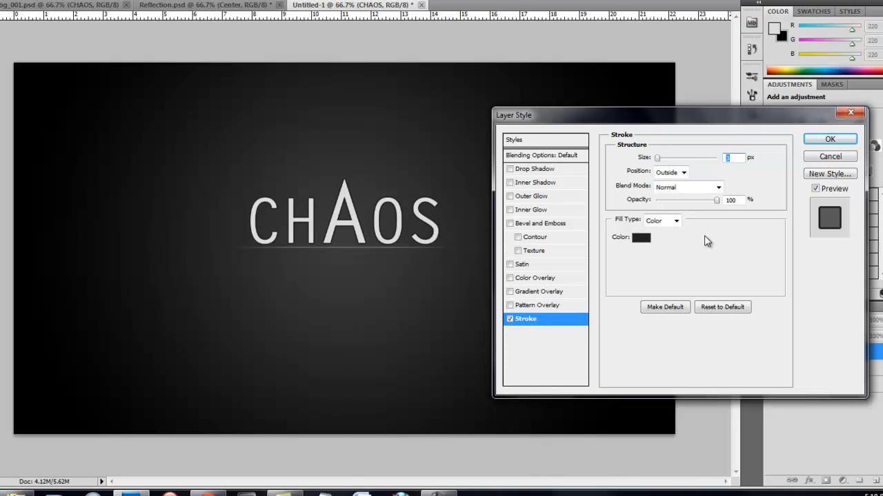
pyautogui.click(717, 187)
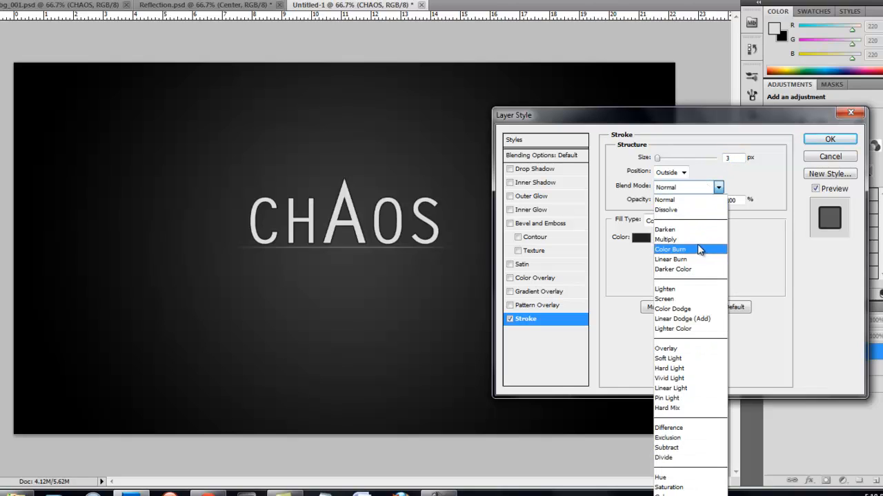
pyautogui.click(678, 350)
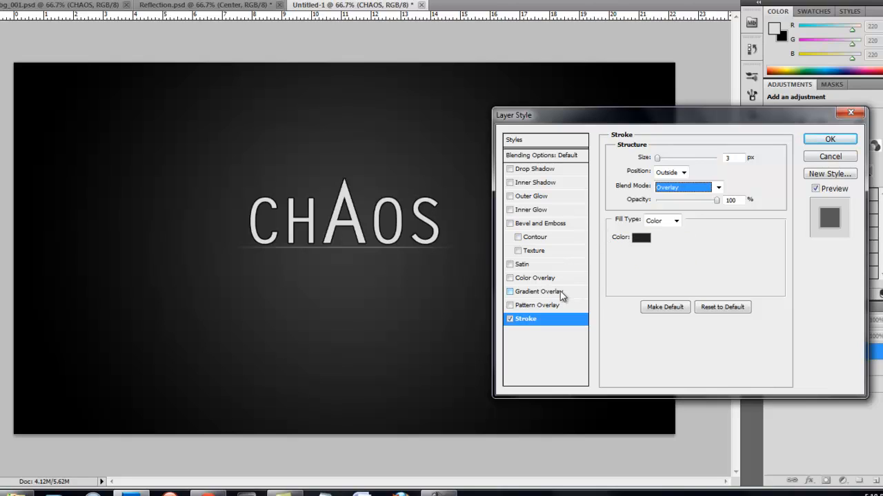
# - Enable Bevel and Emboss on the CHAOS text with the Chisel Hard technique and a size of 10 px
pyautogui.click(511, 225)
pyautogui.click(521, 226)
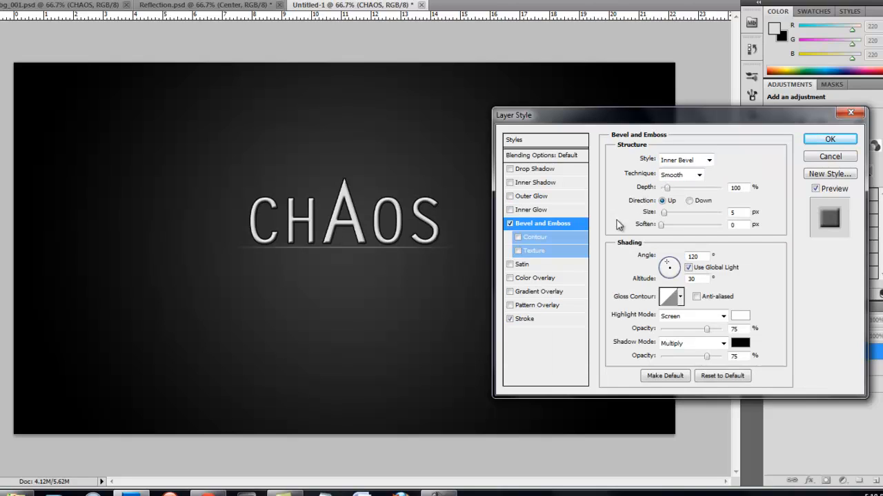
pyautogui.click(699, 176)
pyautogui.click(696, 199)
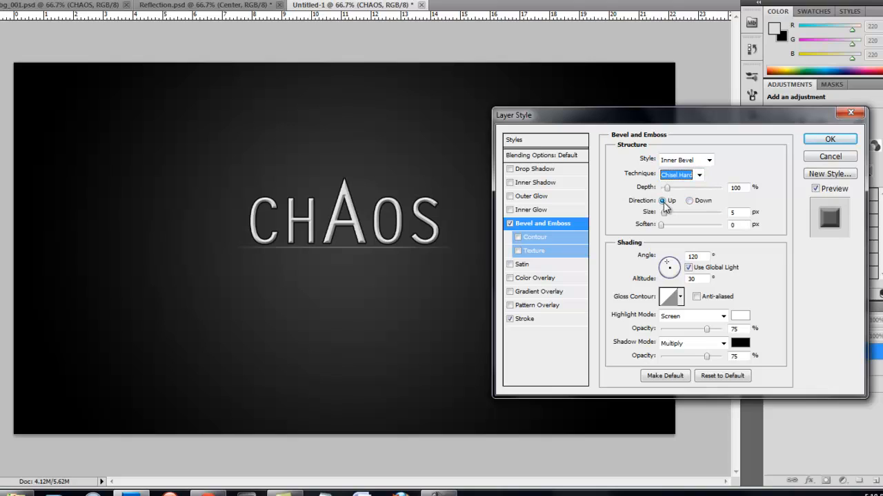
pyautogui.click(732, 213)
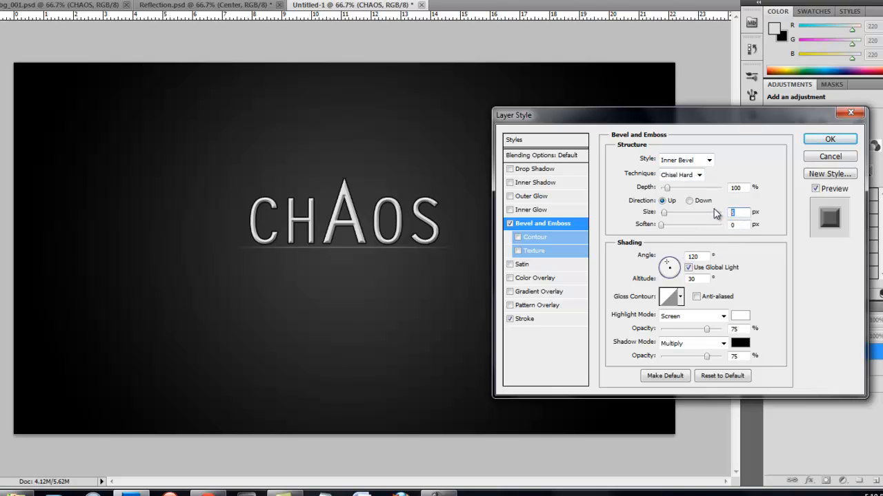
pyautogui.write('10')
# - Set the bevel's shading angle to 90° and altitude to 20°, and apply the layer style
pyautogui.doubleClick(686, 257)
pyautogui.write('90')
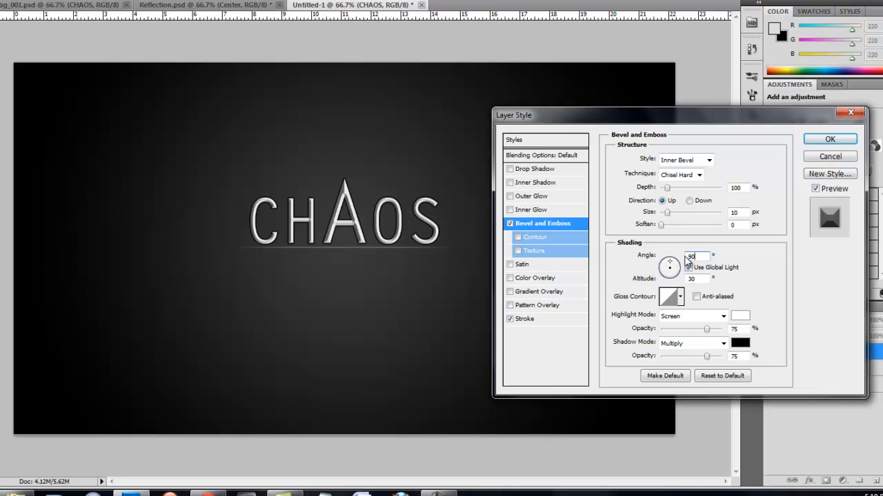
pyautogui.press('Tab')
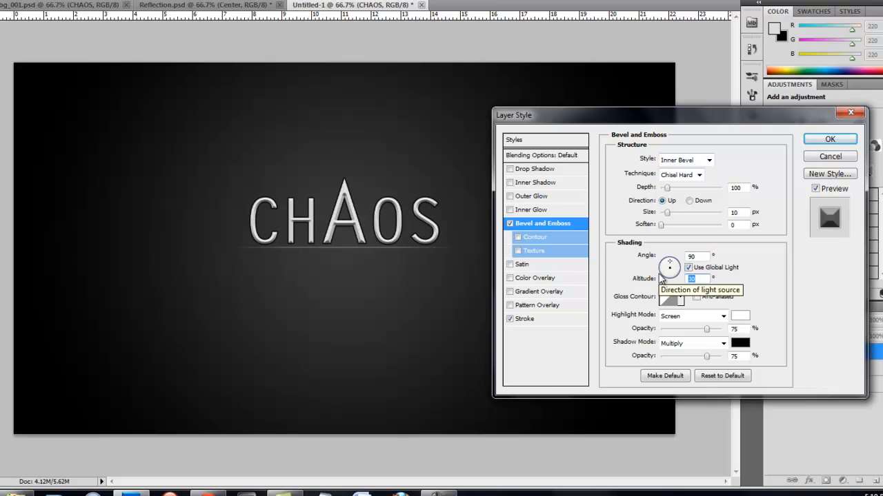
pyautogui.write('20')
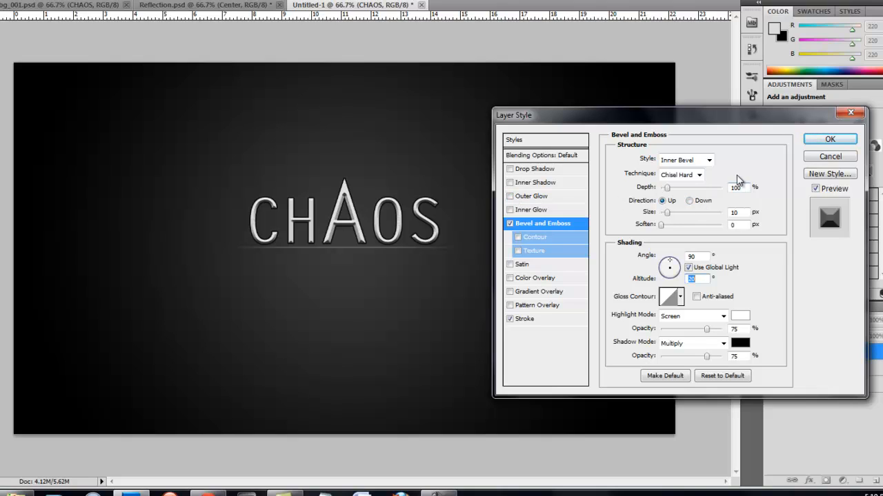
pyautogui.click(828, 140)
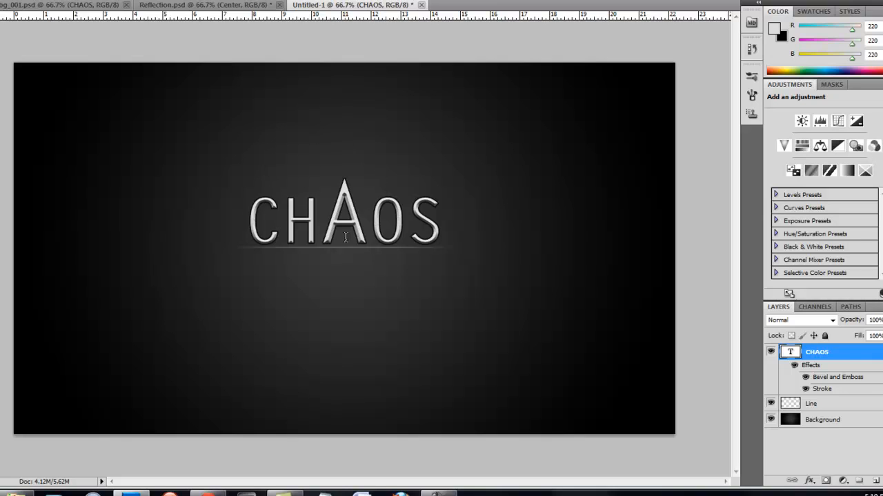
# - Duplicate the CHAOS text layer with the default copy name
pyautogui.rightClick(842, 357)
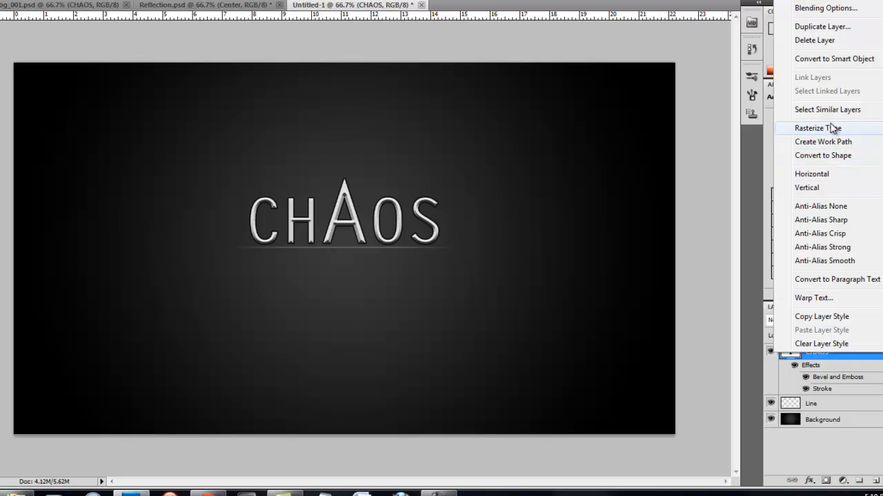
pyautogui.click(826, 28)
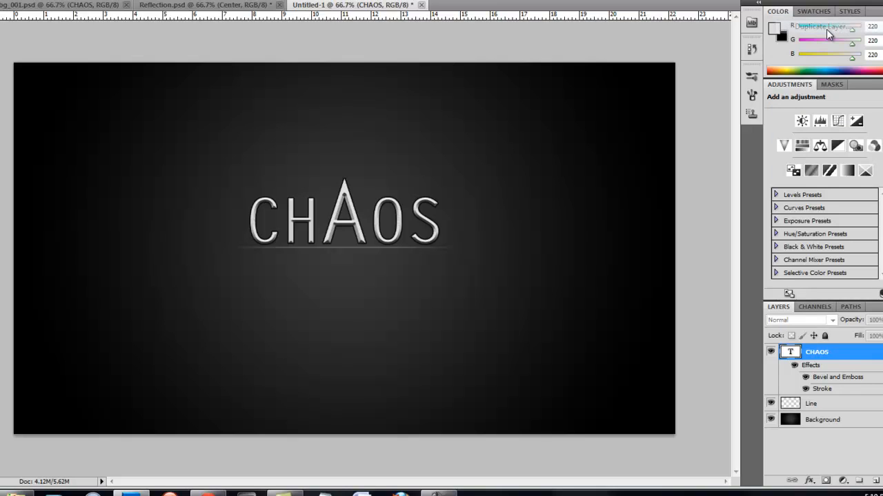
pyautogui.click(508, 123)
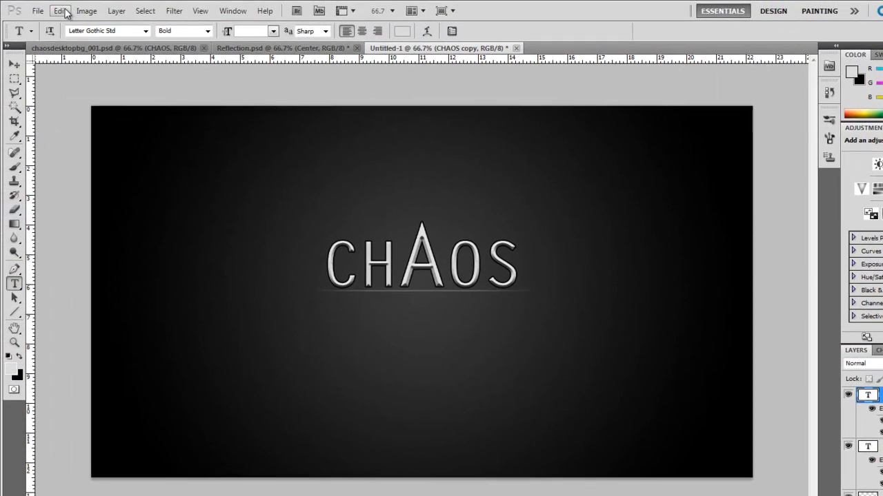
# - Flip the CHAOS copy vertically and move it just below the line as a mirrored reflection of the title
pyautogui.click(64, 11)
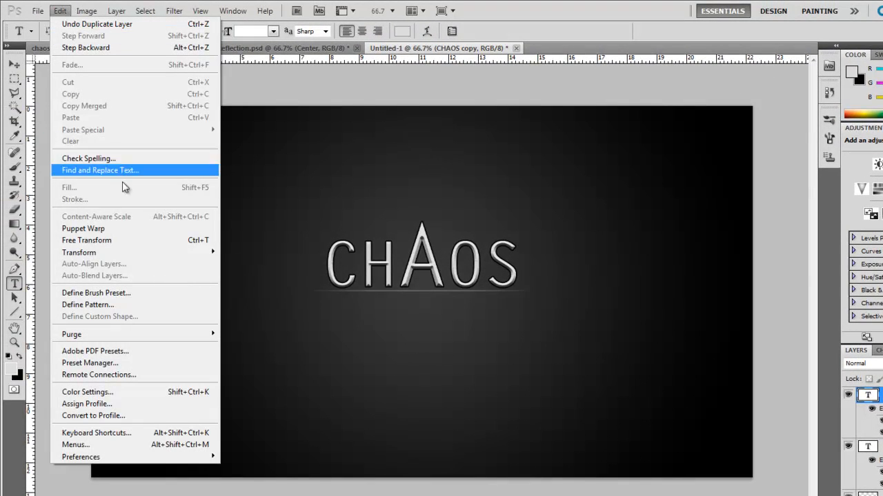
pyautogui.moveTo(115, 255)
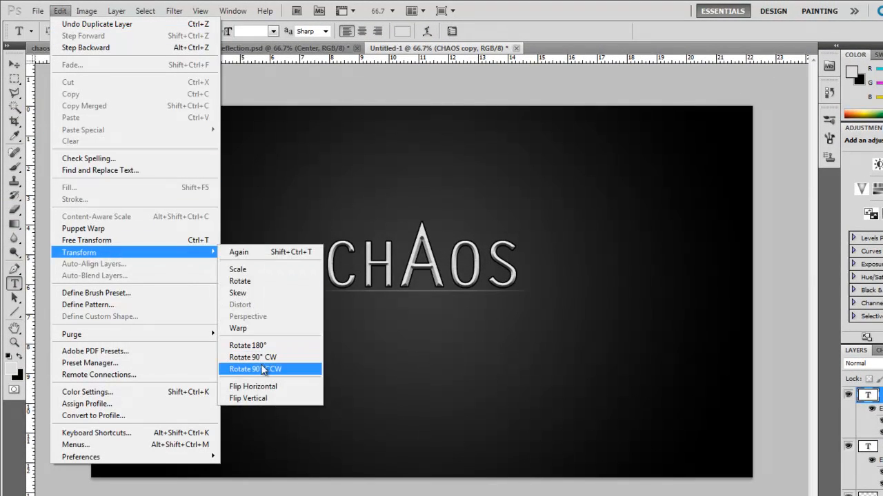
pyautogui.click(250, 398)
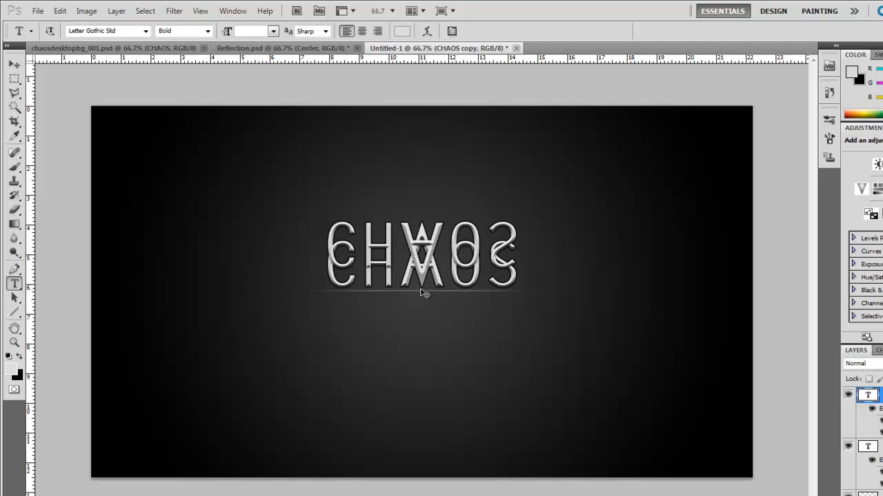
pyautogui.moveTo(424, 293); pyautogui.dragTo(422, 365)
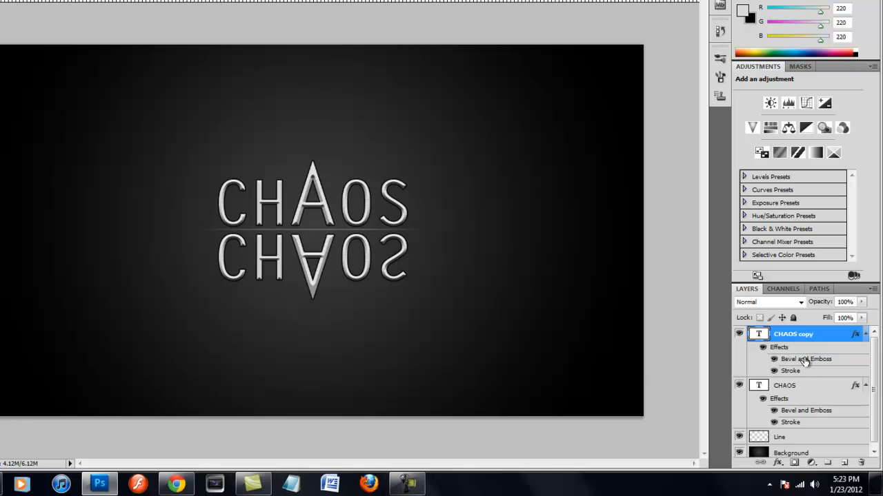
# - Open the Bevel and Emboss settings of the CHAOS copy layer and turn off Use Global Light
pyautogui.doubleClick(805, 361)
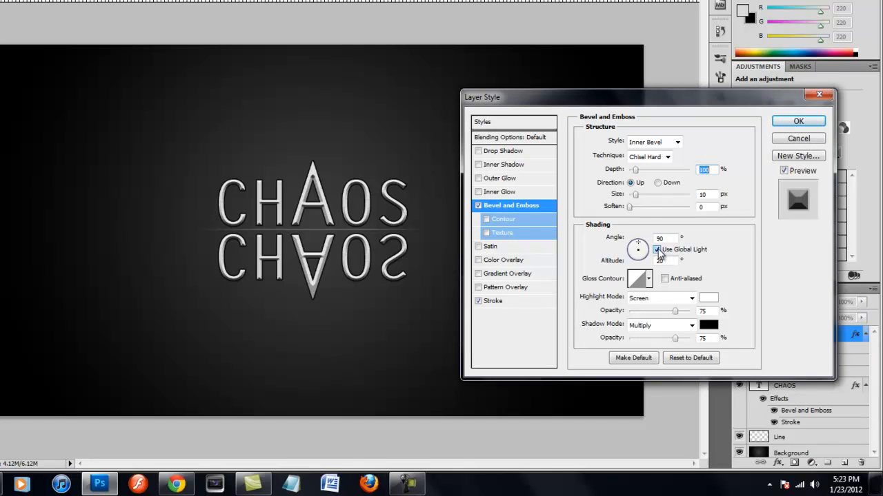
pyautogui.click(658, 249)
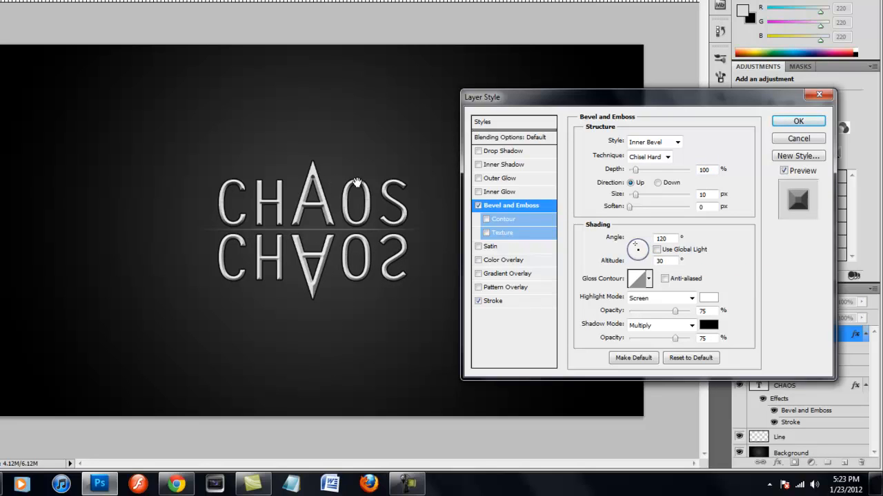
# - Try a shading angle of -90° with Use Global Light on, restore the angle to 90°, and turn Use Global Light off again
pyautogui.click(662, 251)
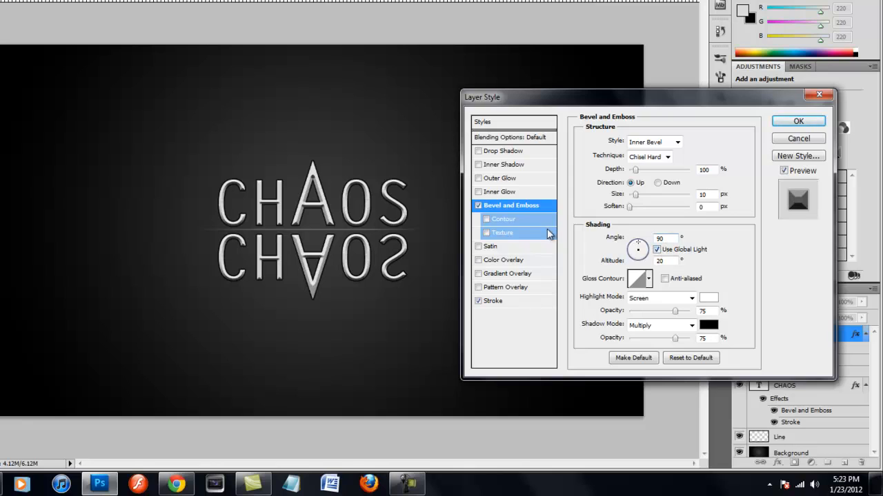
pyautogui.click(657, 239)
pyautogui.write('-')
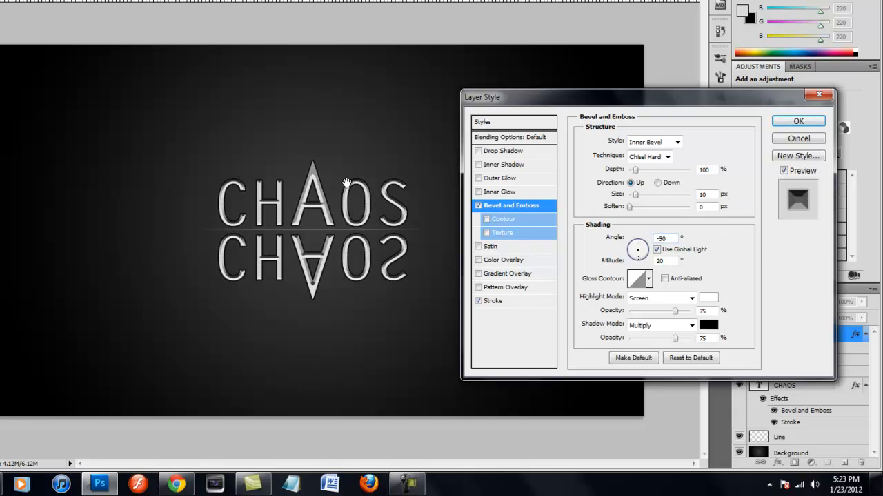
pyautogui.click(656, 250)
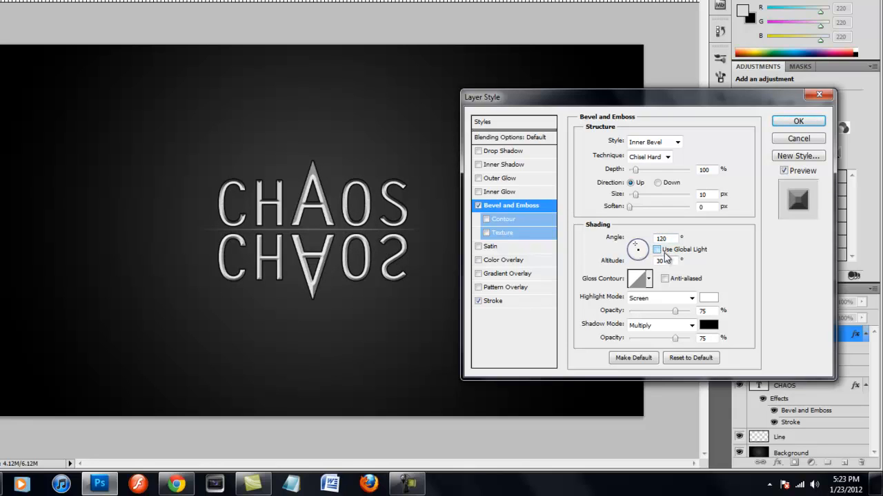
pyautogui.click(657, 249)
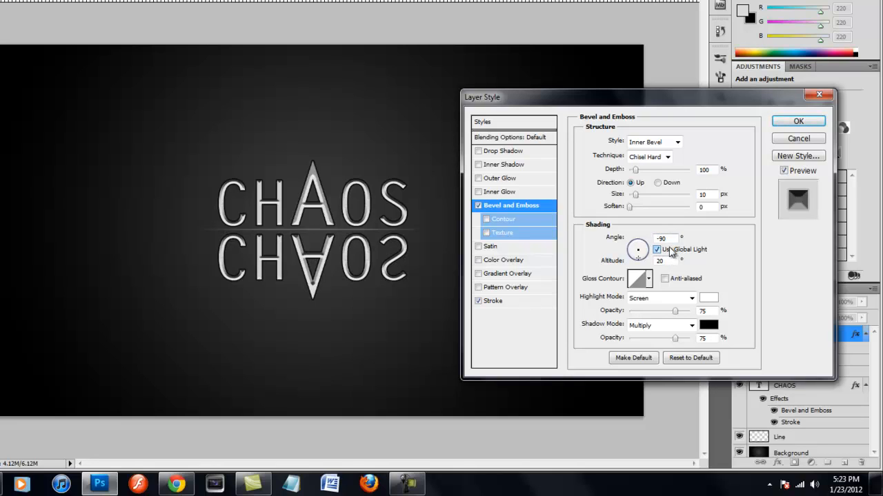
pyautogui.doubleClick(668, 239)
pyautogui.click(638, 244)
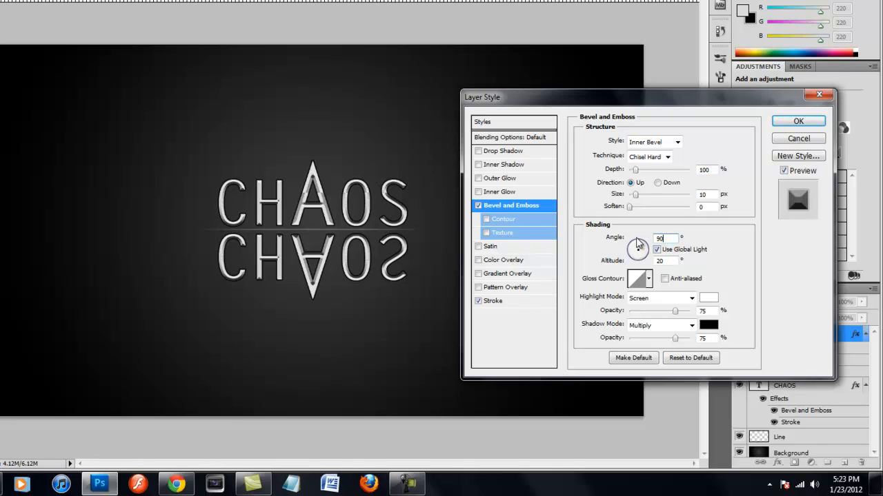
pyautogui.click(656, 250)
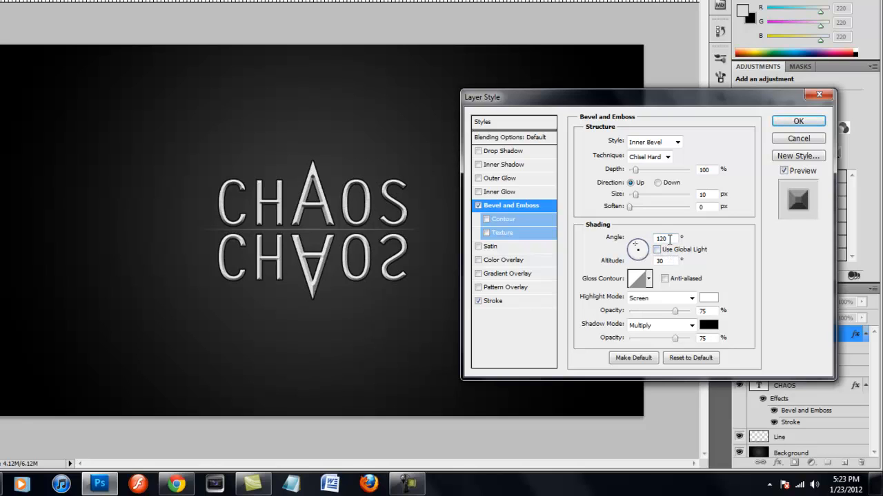
# - Set the reflection's own bevel shading to an angle of -90° and an altitude of 20°, and apply the layer style
pyautogui.doubleClick(664, 238)
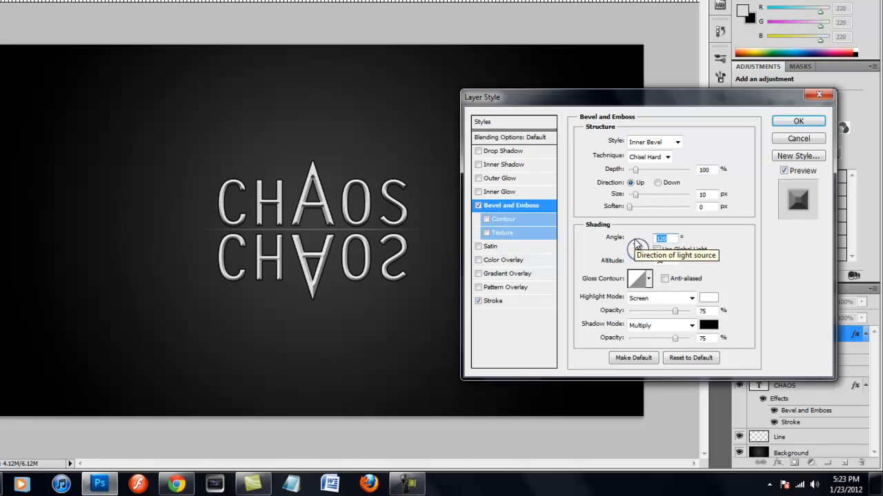
pyautogui.write('-90')
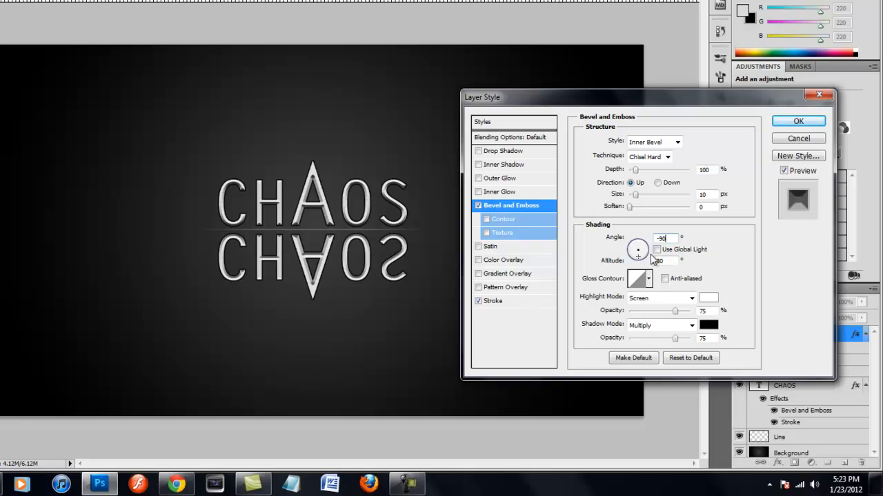
pyautogui.press('Tab')
pyautogui.write('20')
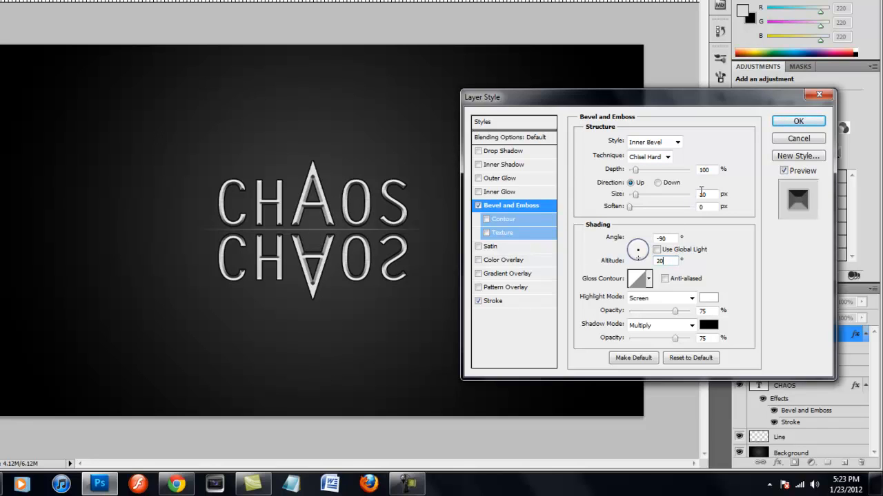
pyautogui.click(798, 122)
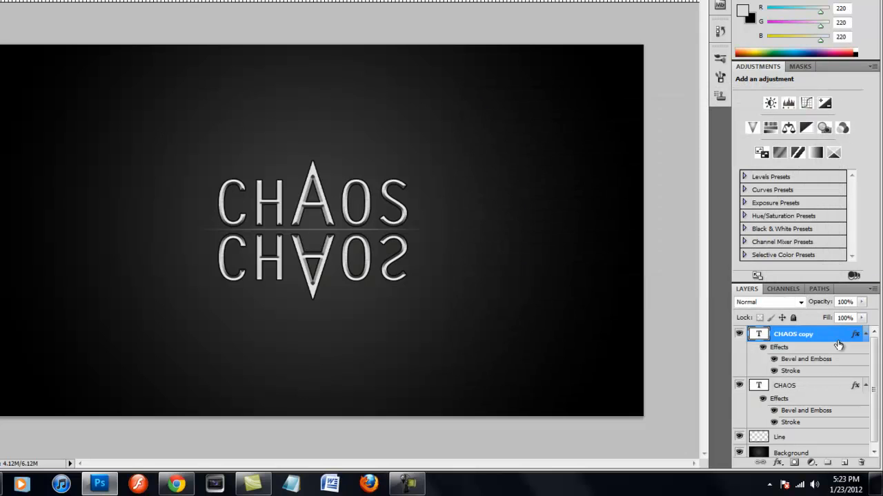
# - Lower the opacity of the CHAOS copy layer to 30%
pyautogui.click(861, 302)
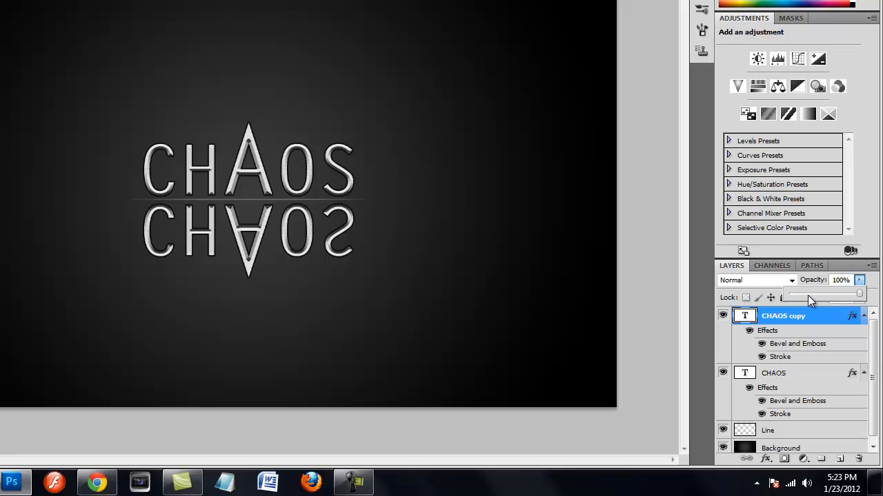
pyautogui.click(807, 295)
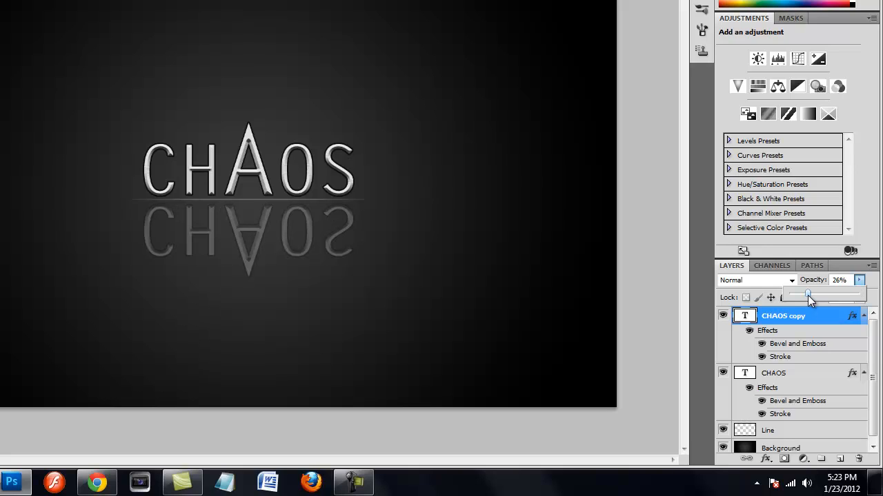
pyautogui.moveTo(809, 298); pyautogui.dragTo(812, 299)
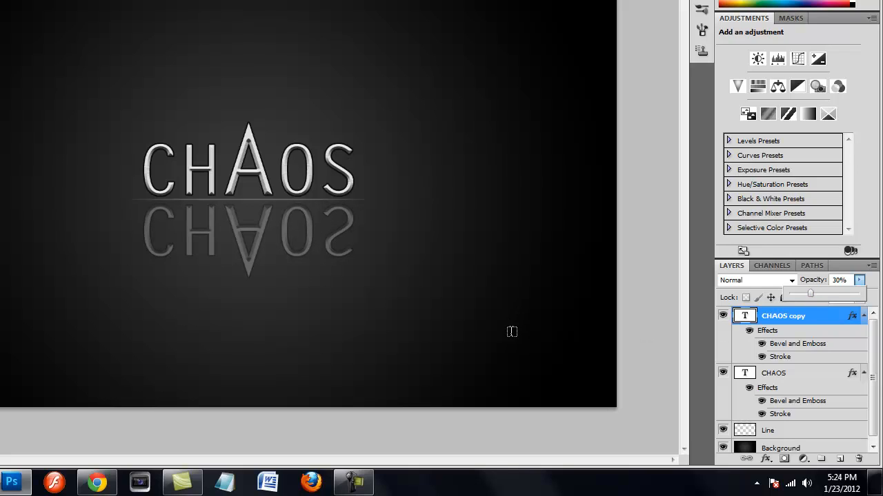